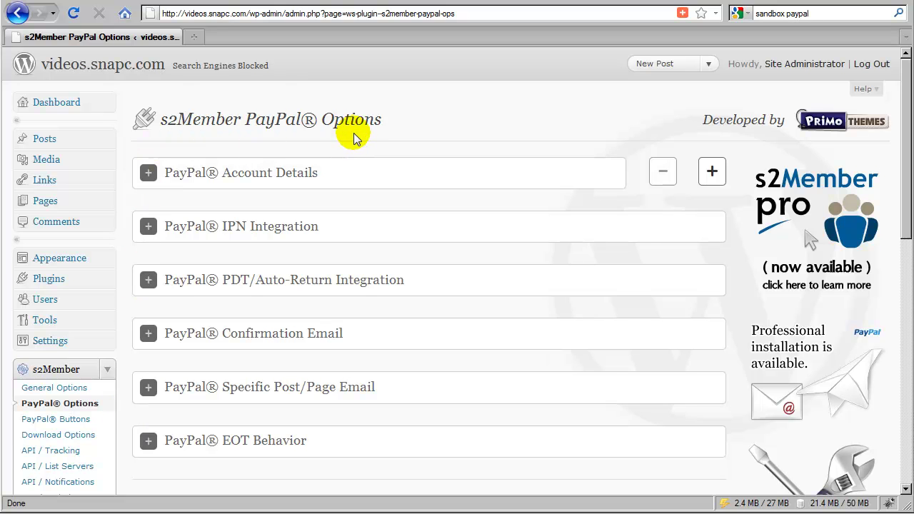
# Expand the PayPal Account Details section and place the cursor in the PayPal email address field
pyautogui.click(481, 175)
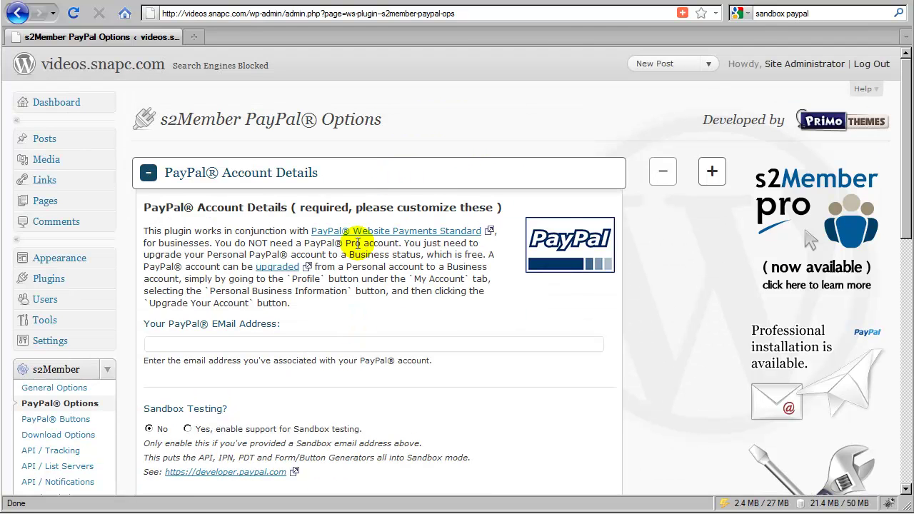
pyautogui.click(364, 184)
pyautogui.click(385, 183)
pyautogui.click(359, 187)
pyautogui.click(378, 188)
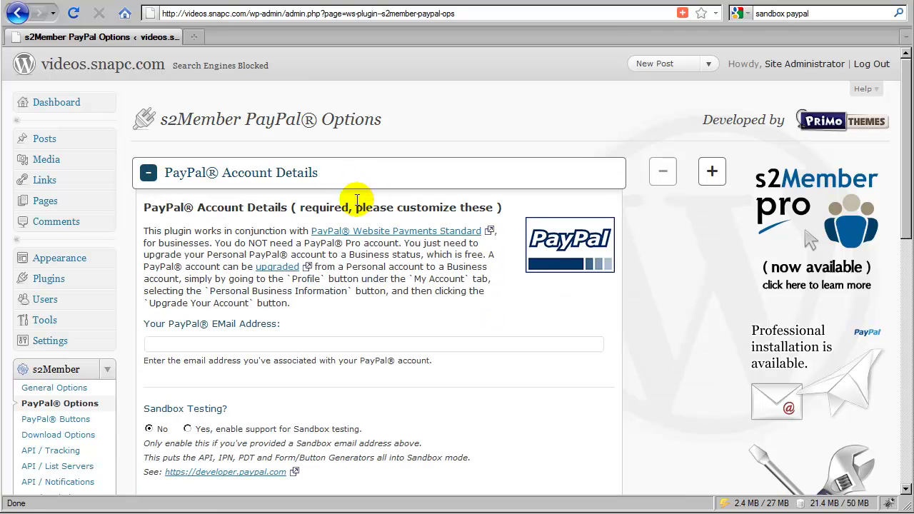
pyautogui.scroll(-2, 325, 275)
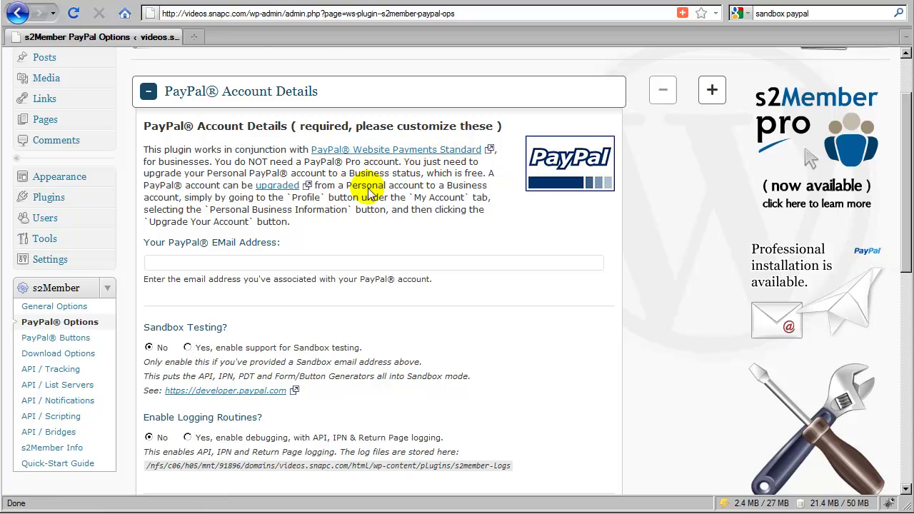
pyautogui.click(184, 263)
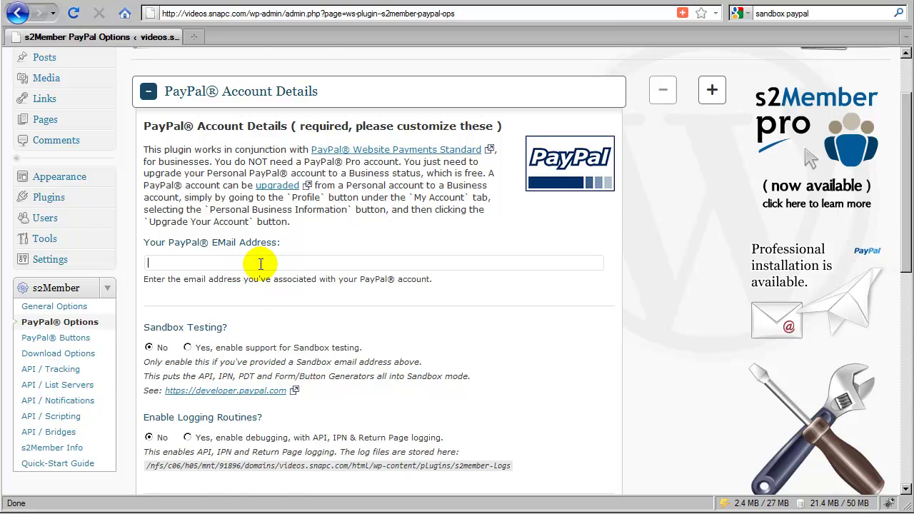
# Switch Sandbox Testing to Yes and back to No in the PayPal account details
pyautogui.scroll(-2, 260, 264)
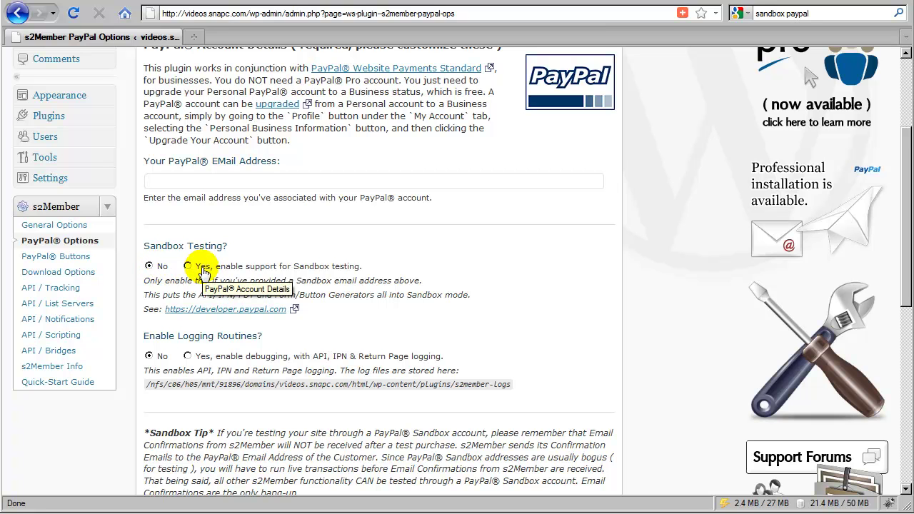
pyautogui.click(198, 266)
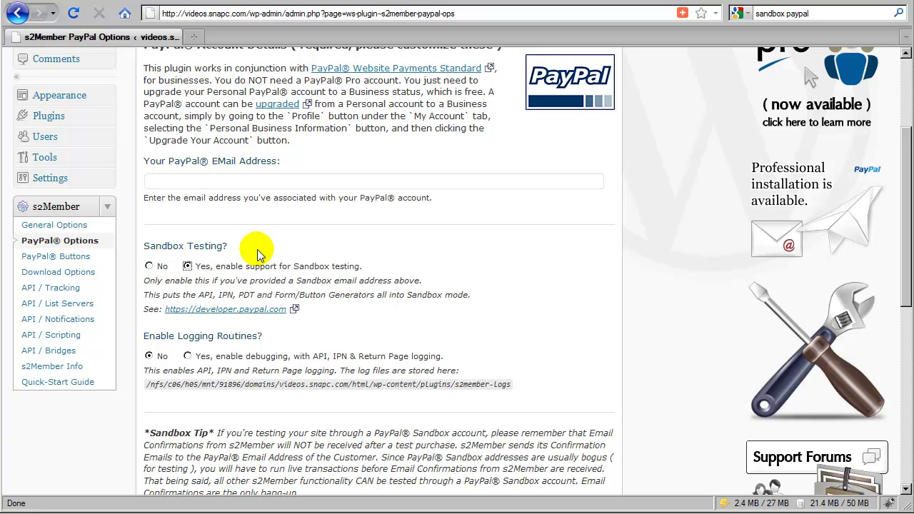
pyautogui.click(207, 184)
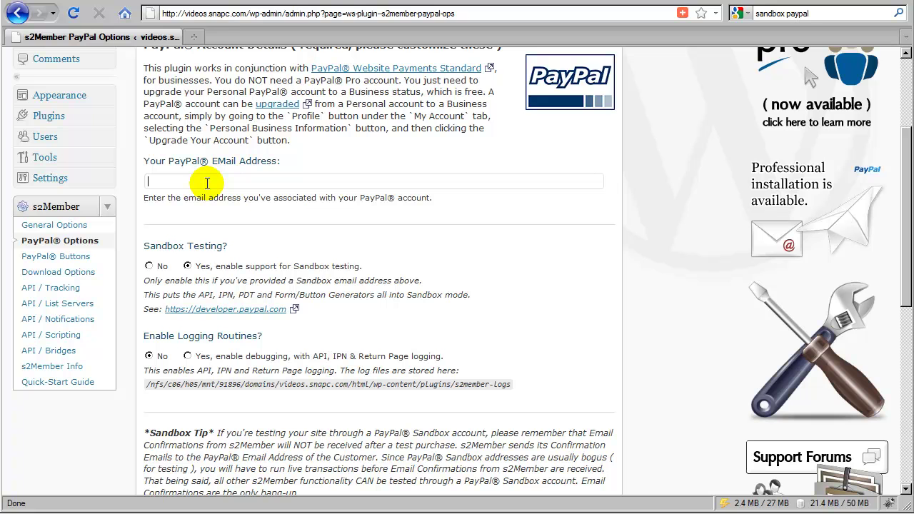
pyautogui.click(198, 267)
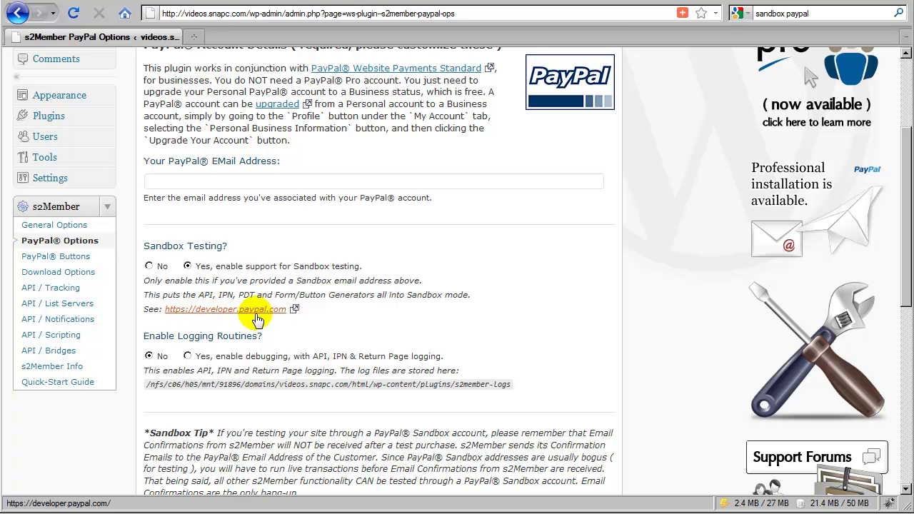
pyautogui.click(198, 185)
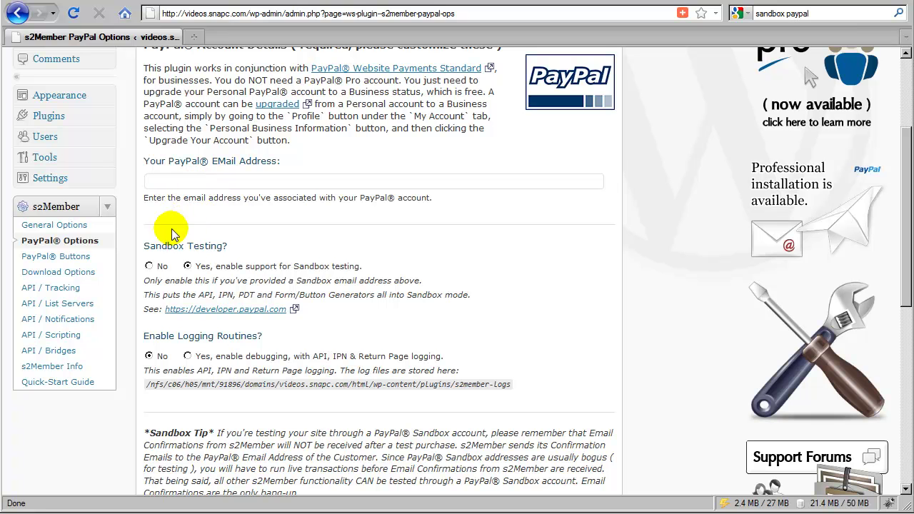
pyautogui.click(148, 265)
# Enable the logging routines with API, IPN & Return Page logging and highlight the log file path
pyautogui.scroll(-2, 261, 228)
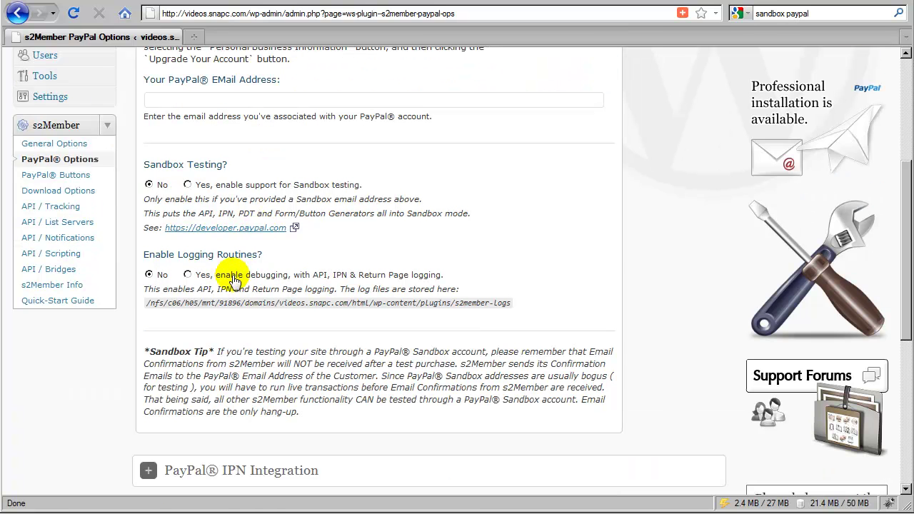
pyautogui.click(188, 275)
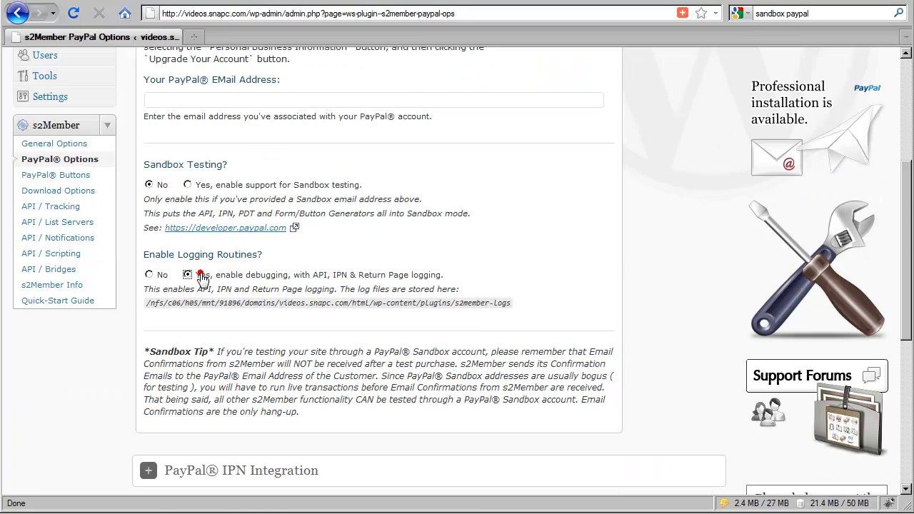
pyautogui.click(299, 246)
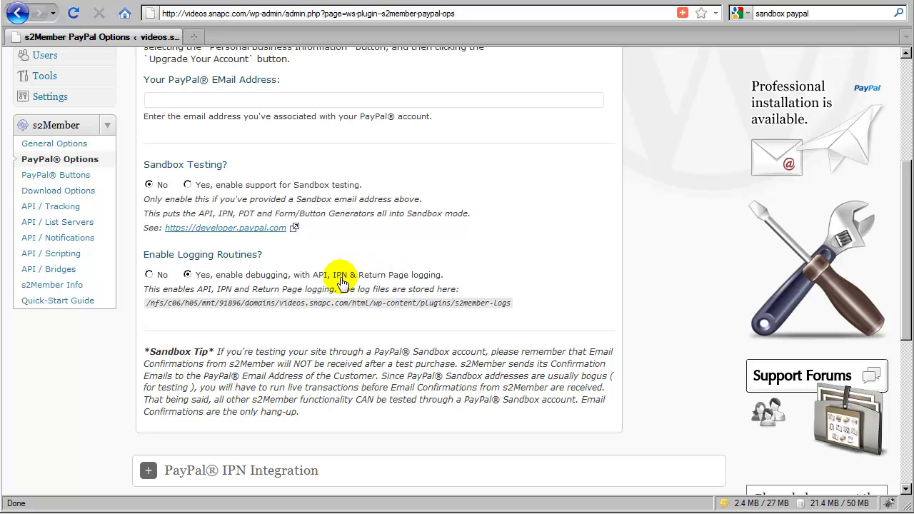
pyautogui.moveTo(510, 305); pyautogui.dragTo(151, 302)
pyautogui.click(483, 307)
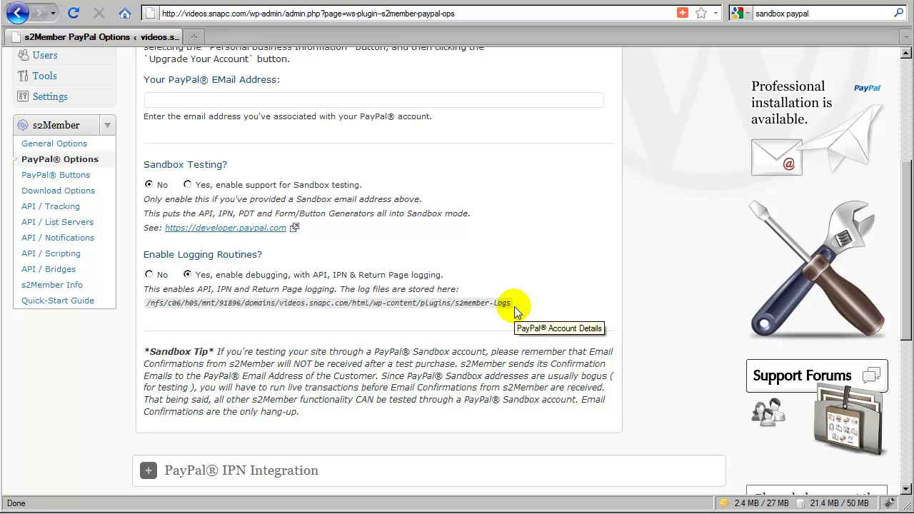
# Collapse the PayPal Account Details section and expand PayPal IPN Integration
pyautogui.scroll(5, 516, 312)
pyautogui.click(341, 170)
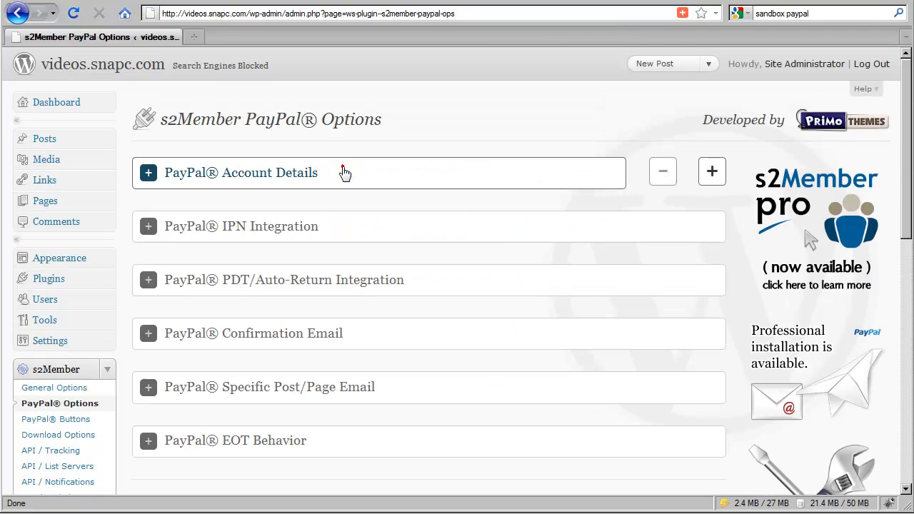
pyautogui.click(305, 229)
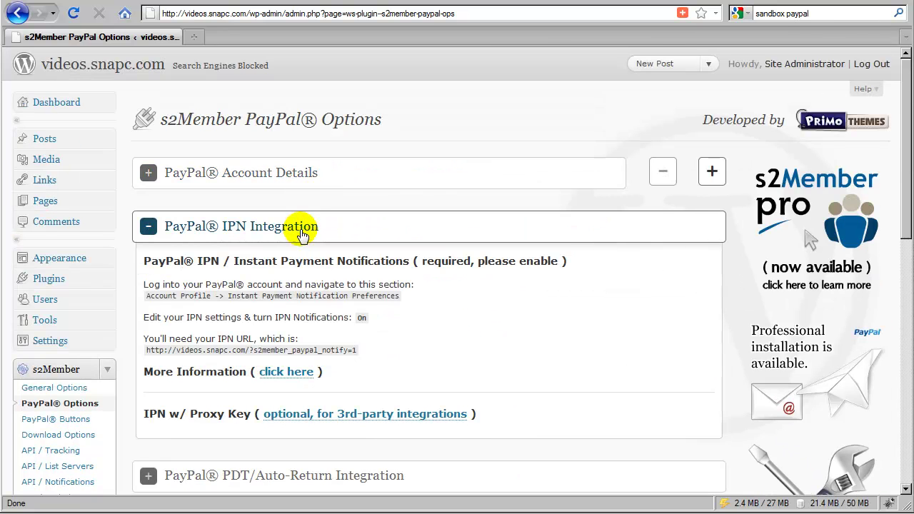
pyautogui.scroll(-2, 304, 236)
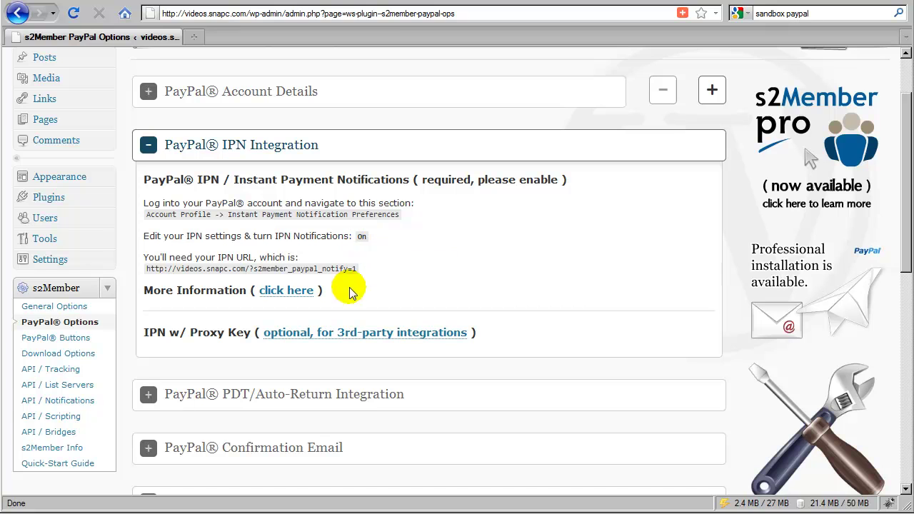
pyautogui.moveTo(356, 270); pyautogui.dragTo(154, 268)
pyautogui.rightClick(154, 269)
pyautogui.click(175, 292)
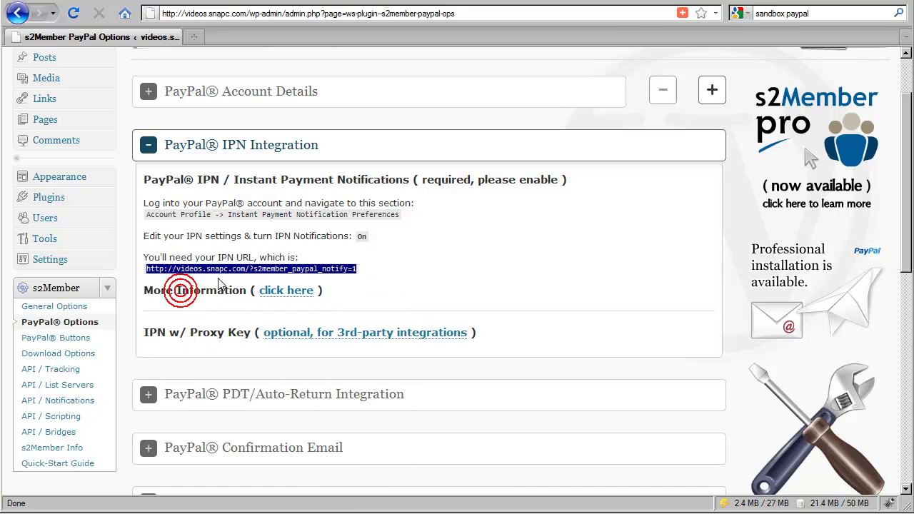
pyautogui.rightClick(311, 269)
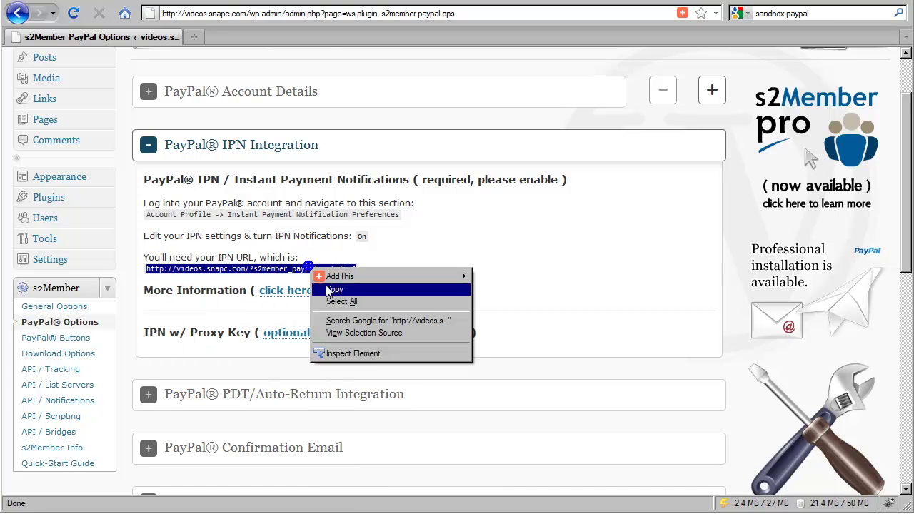
pyautogui.click(336, 290)
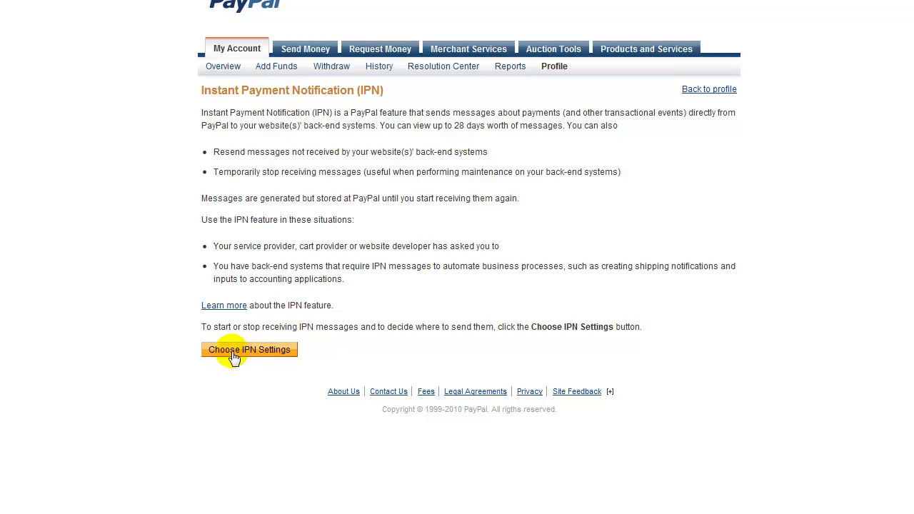
pyautogui.click(274, 359)
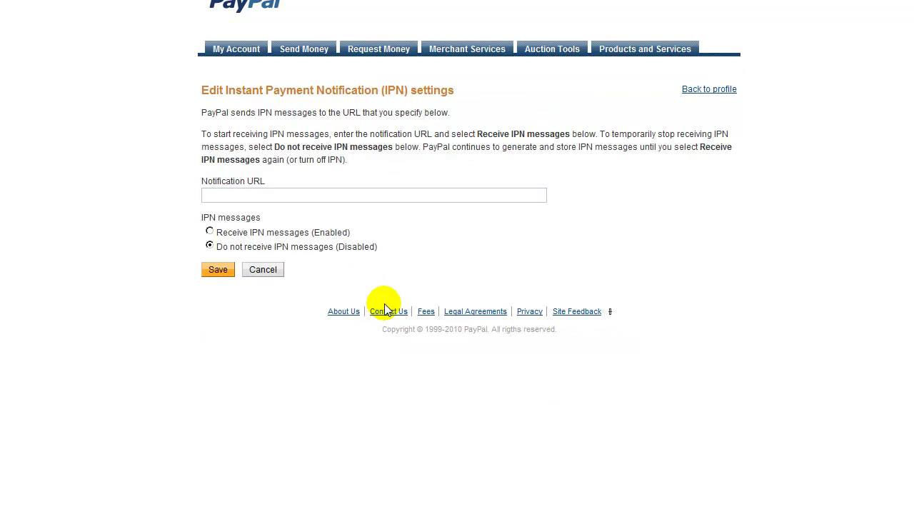
pyautogui.click(263, 196)
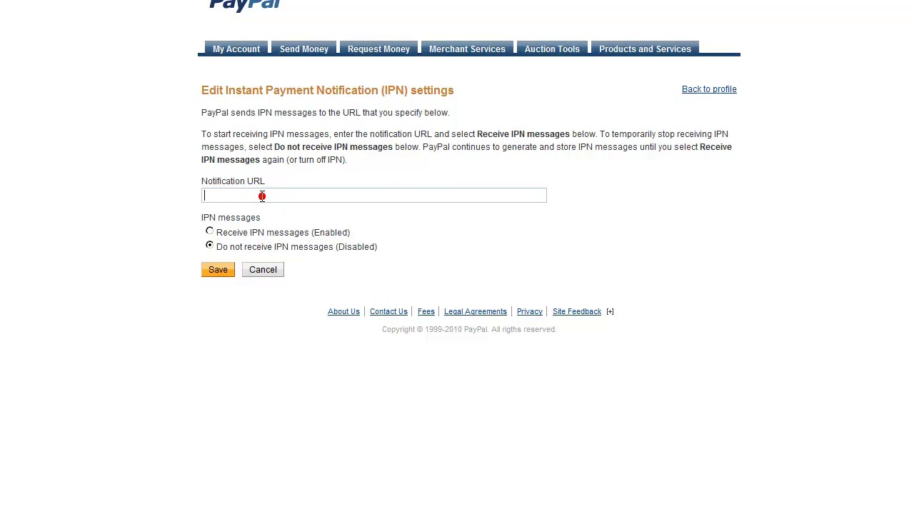
pyautogui.rightClick(263, 196)
pyautogui.click(290, 264)
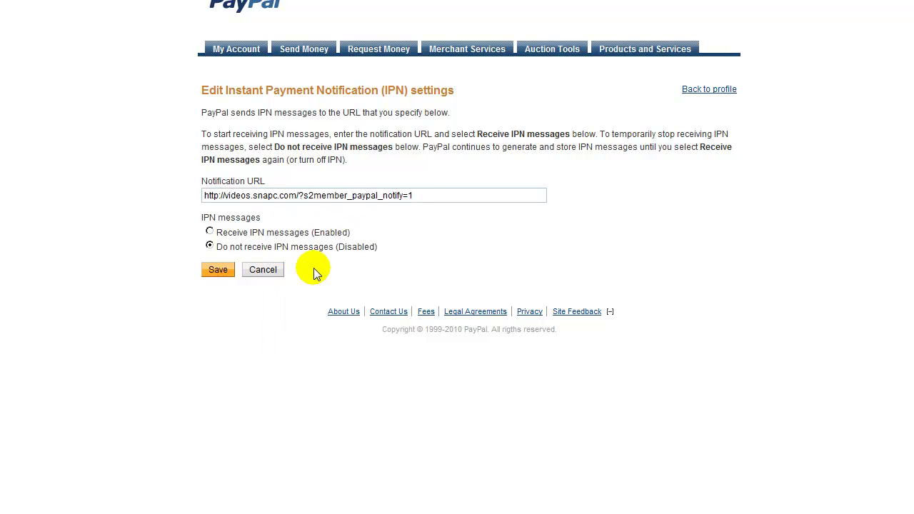
pyautogui.click(210, 233)
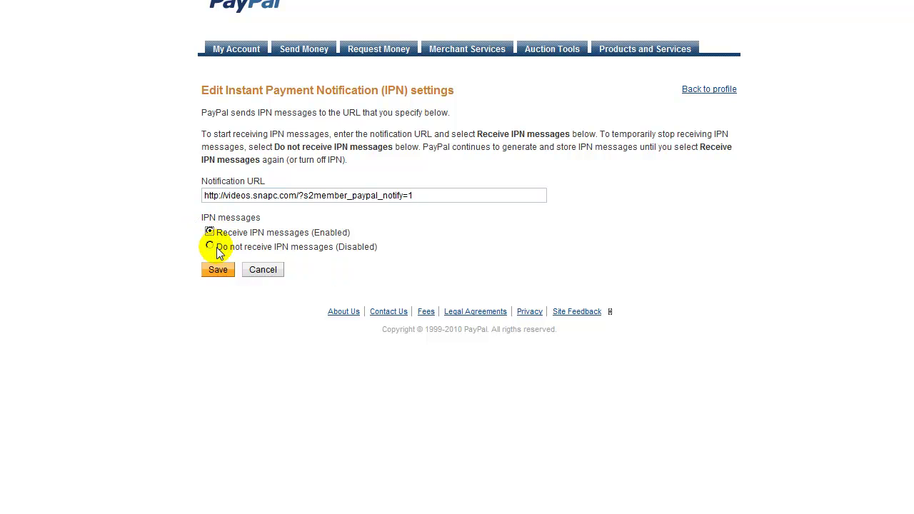
pyautogui.click(223, 269)
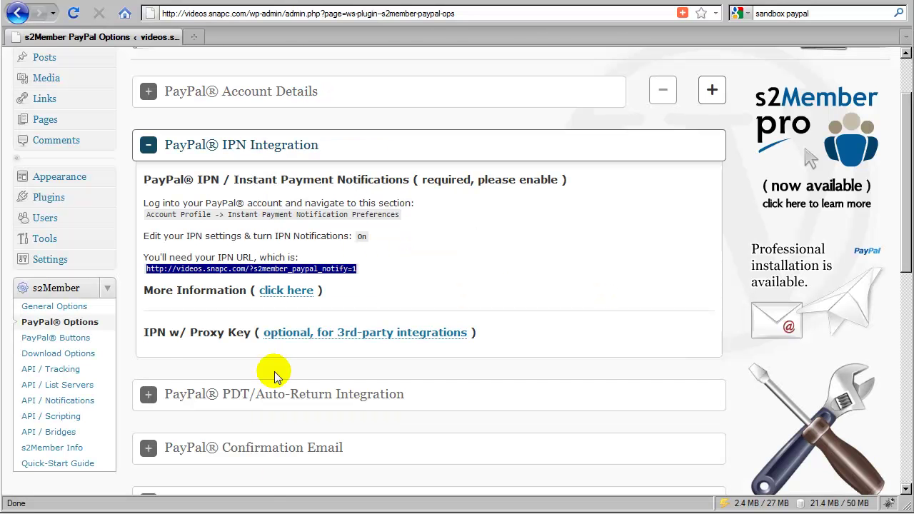
pyautogui.click(257, 153)
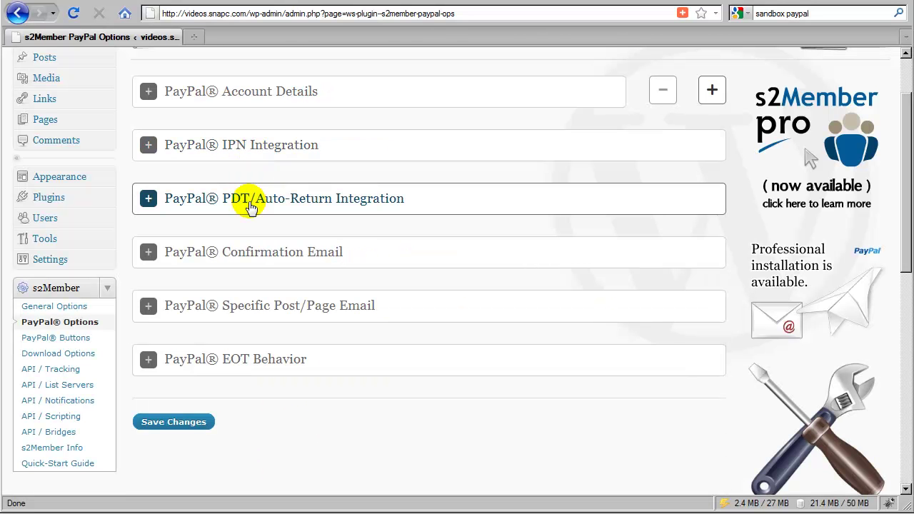
pyautogui.click(254, 210)
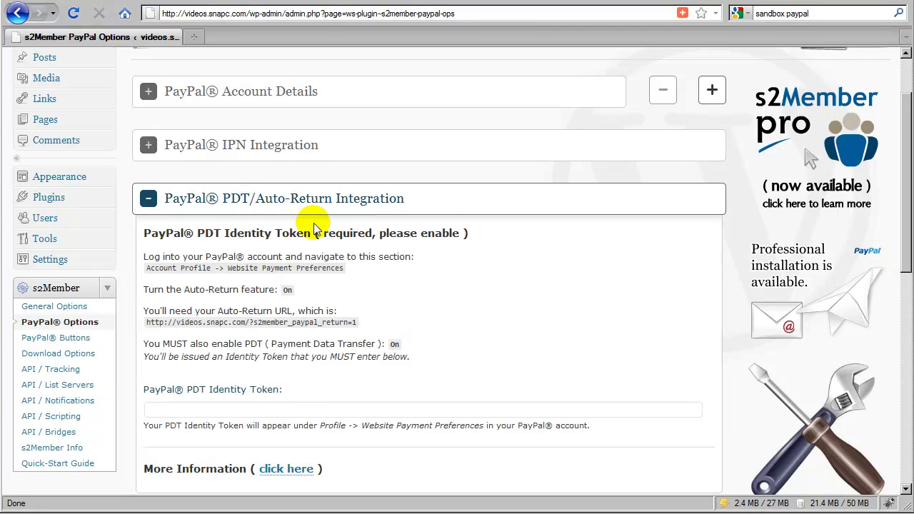
pyautogui.scroll(-2, 307, 232)
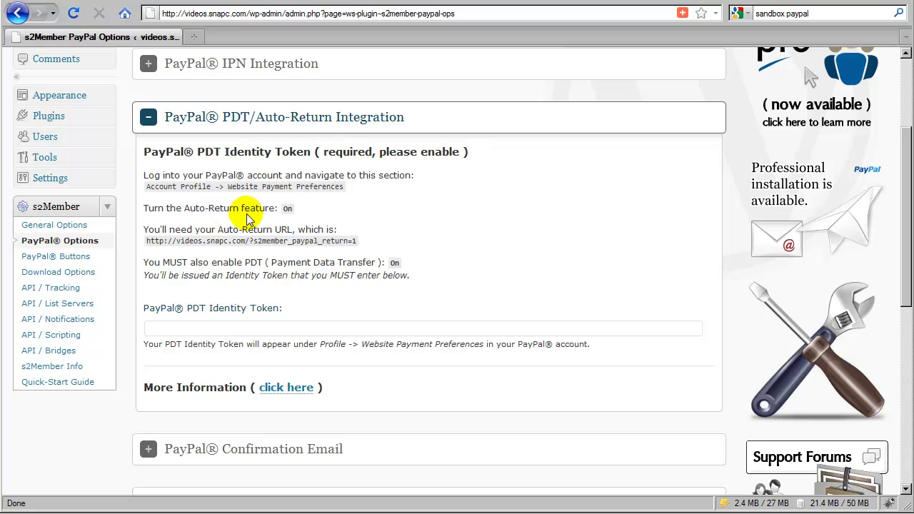
pyautogui.moveTo(357, 241); pyautogui.dragTo(146, 240)
pyautogui.rightClick(151, 241)
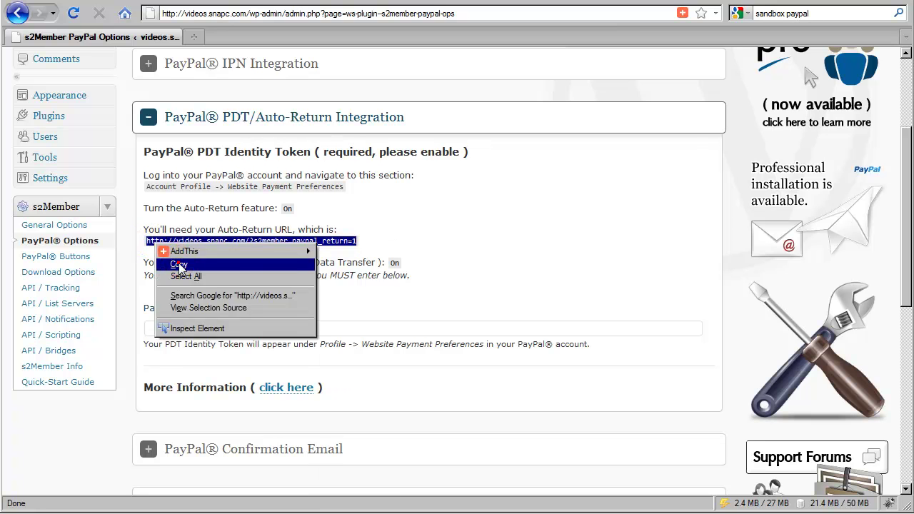
pyautogui.click(177, 263)
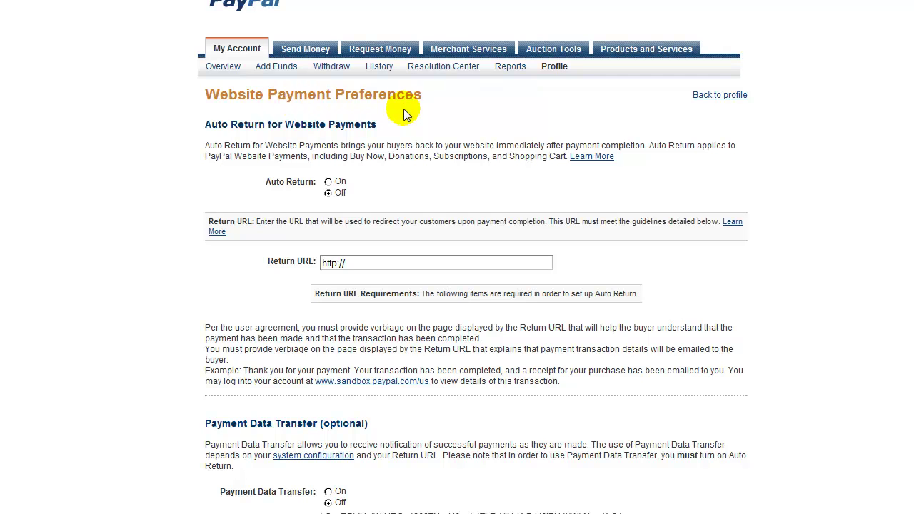
pyautogui.click(328, 182)
pyautogui.moveTo(352, 264); pyautogui.dragTo(319, 264)
pyautogui.rightClick(318, 264)
pyautogui.click(392, 322)
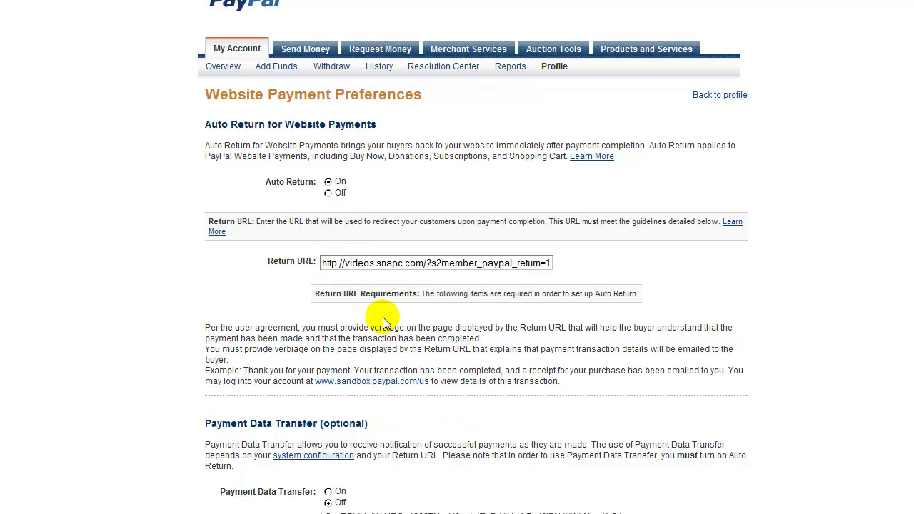
# Turn Payment Data Transfer on in the Website Payment Preferences and copy the identity token
pyautogui.scroll(-3, 393, 322)
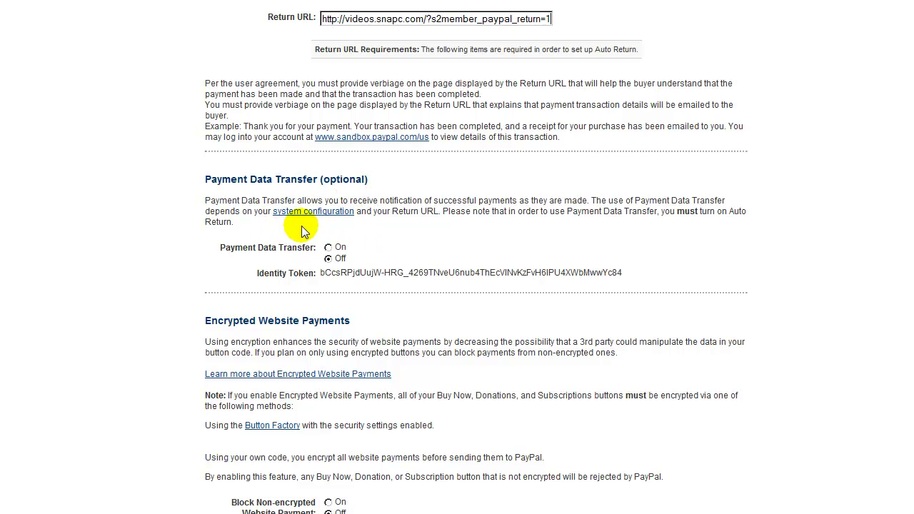
pyautogui.click(328, 247)
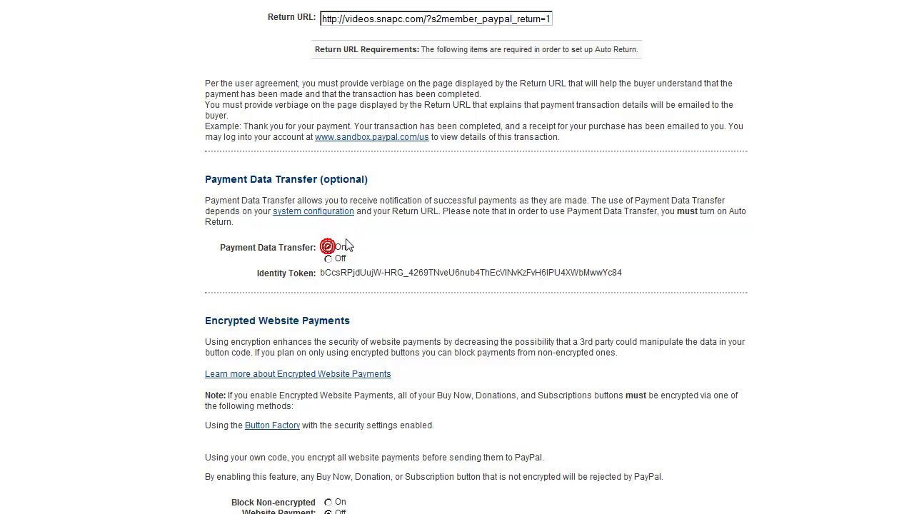
pyautogui.moveTo(320, 272); pyautogui.dragTo(610, 275)
pyautogui.rightClick(621, 272)
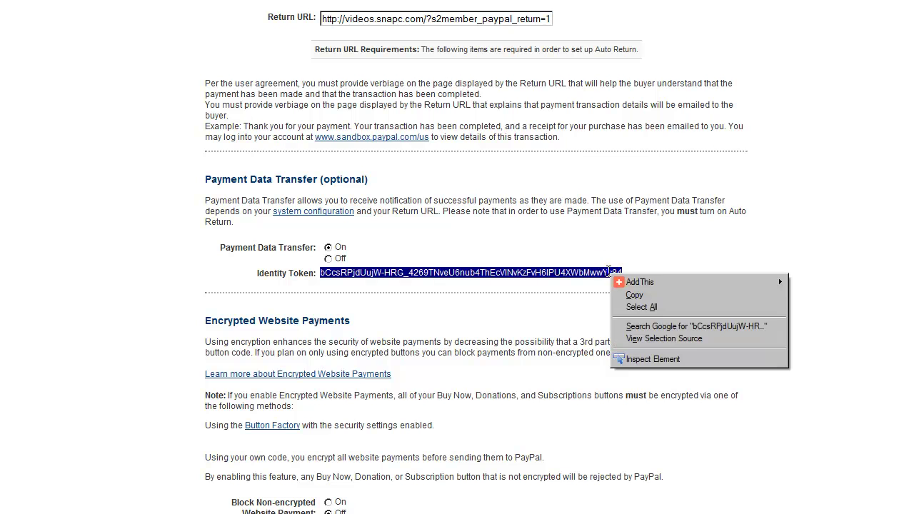
pyautogui.click(631, 299)
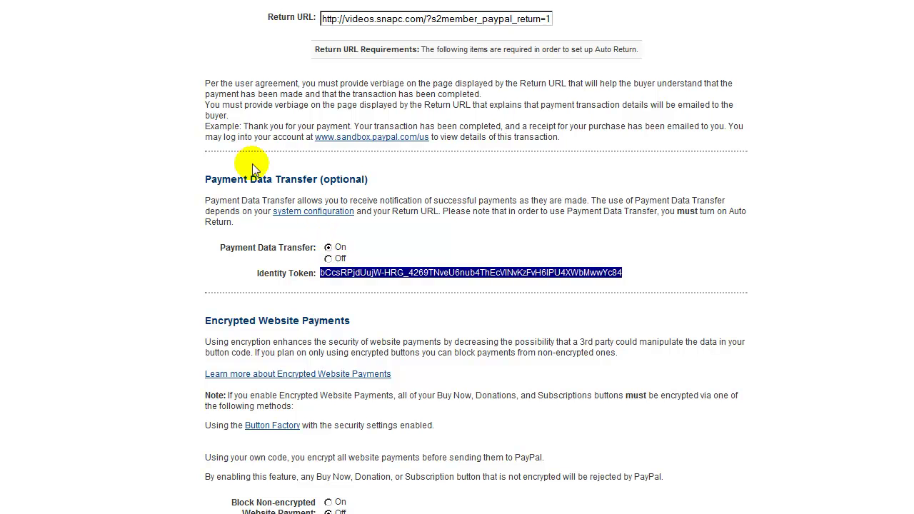
pyautogui.rightClick(377, 273)
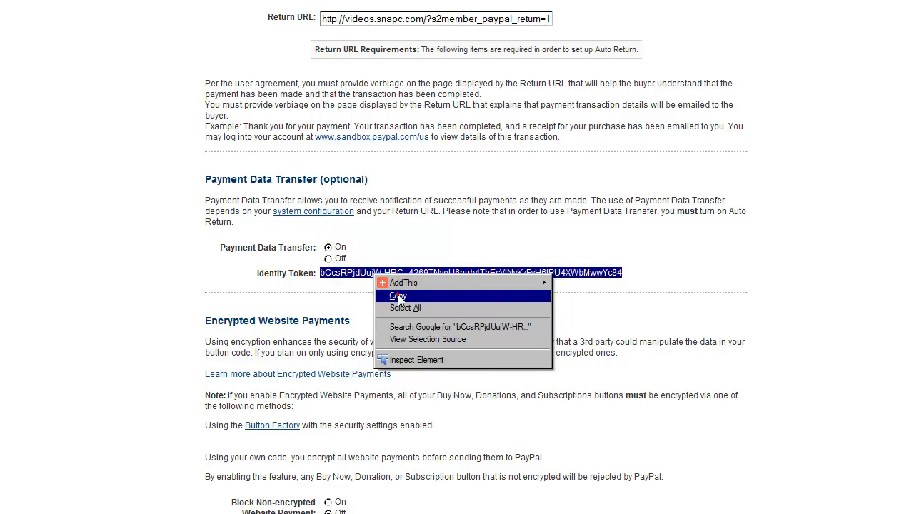
pyautogui.click(398, 295)
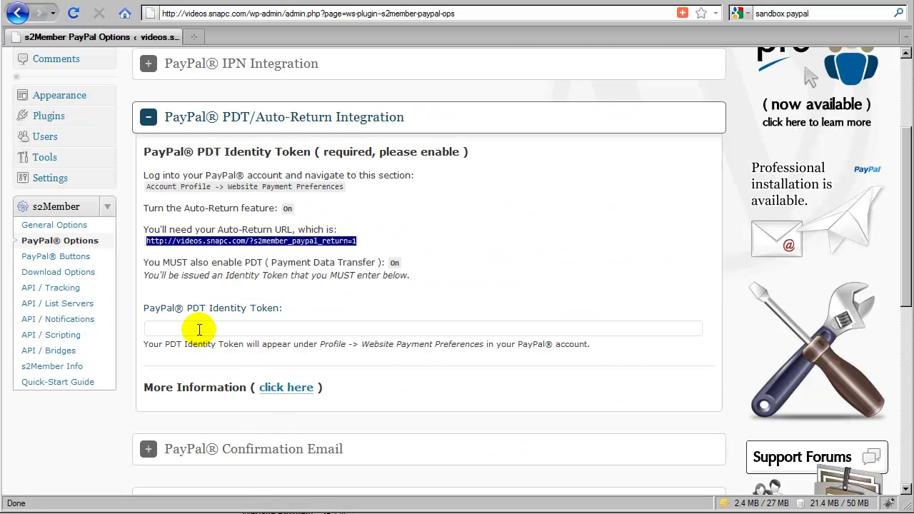
# Back in the s2Member options, paste the token into the PayPal PDT Identity Token field and collapse the PDT/Auto-Return Integration section
pyautogui.click(198, 328)
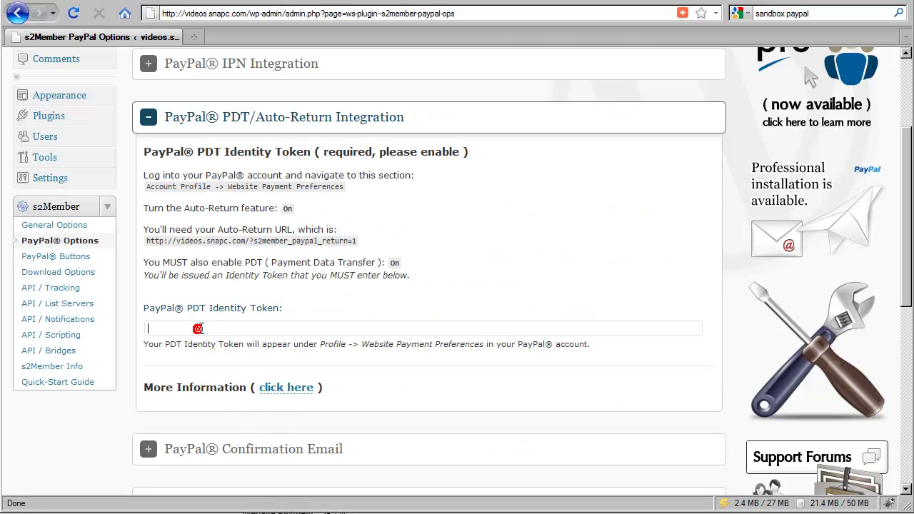
pyautogui.rightClick(198, 328)
pyautogui.click(231, 394)
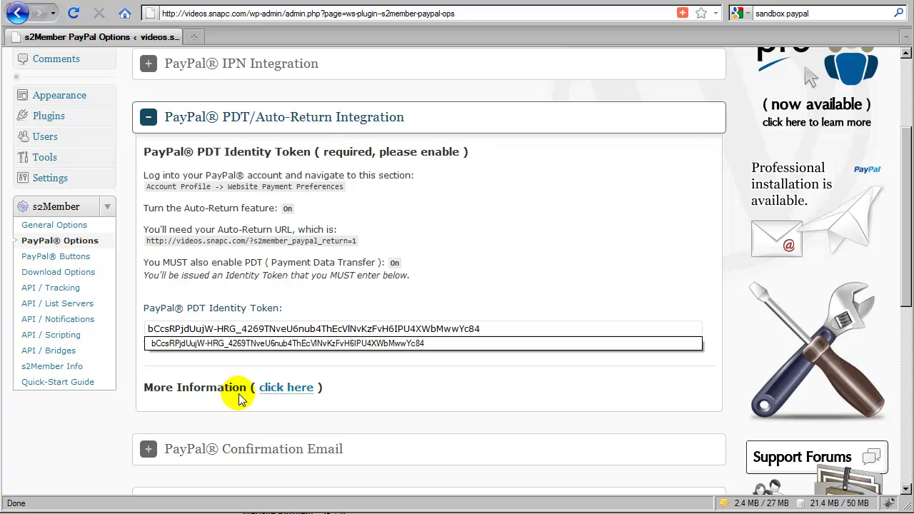
pyautogui.click(302, 306)
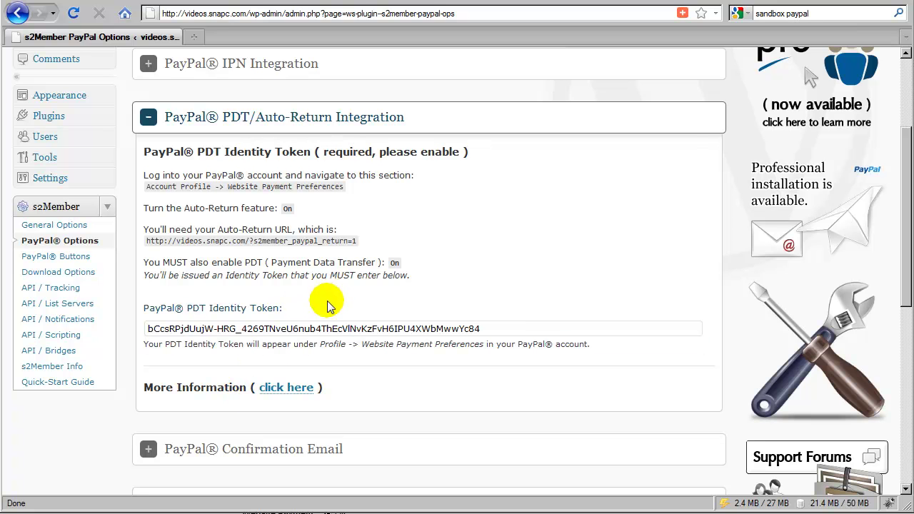
pyautogui.click(304, 121)
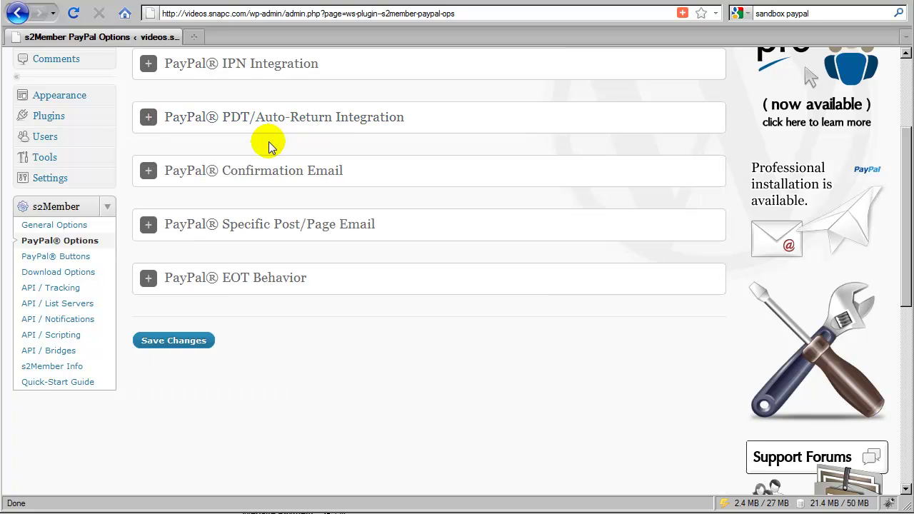
# Expand the PayPal Confirmation Email section and bring up its signup confirmation settings
pyautogui.scroll(2, 258, 123)
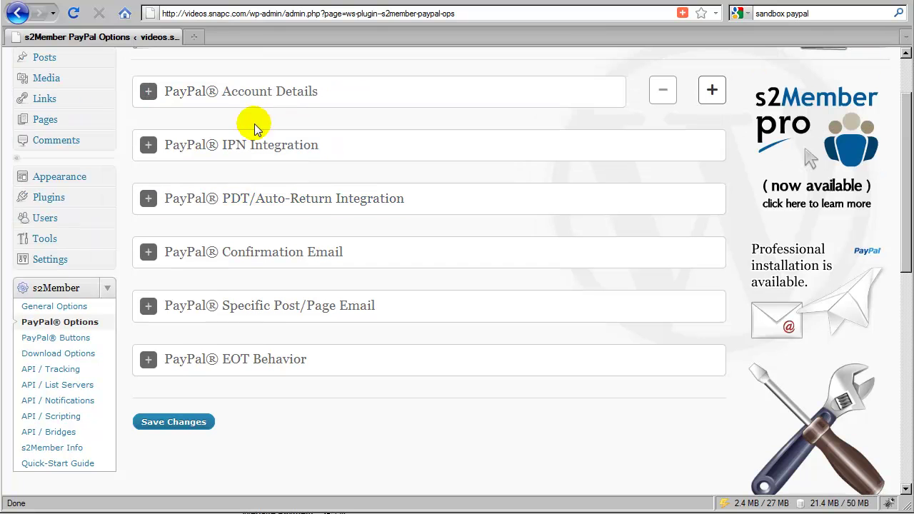
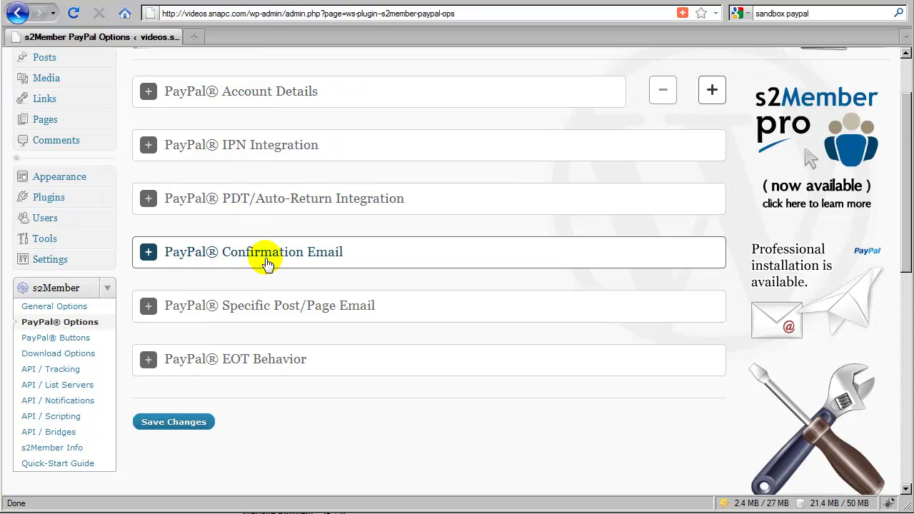
pyautogui.click(269, 257)
pyautogui.scroll(-4, 269, 263)
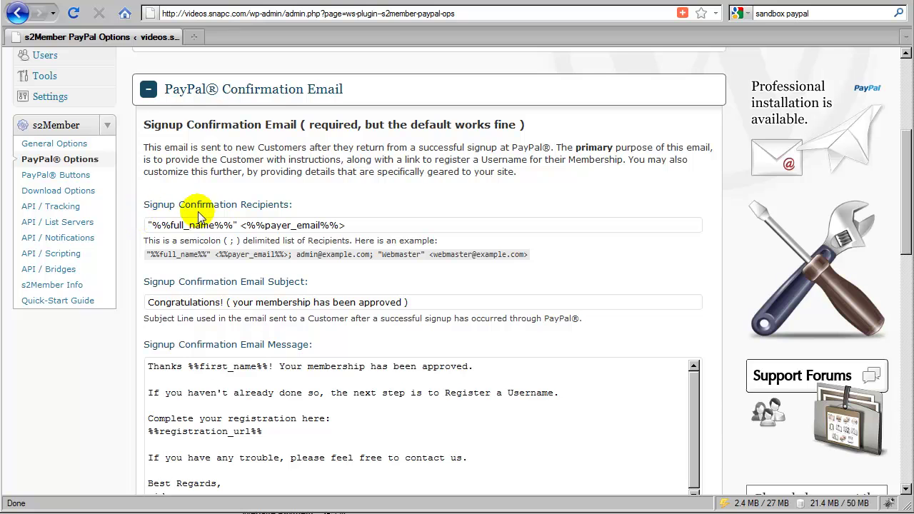
pyautogui.scroll(4, 257, 203)
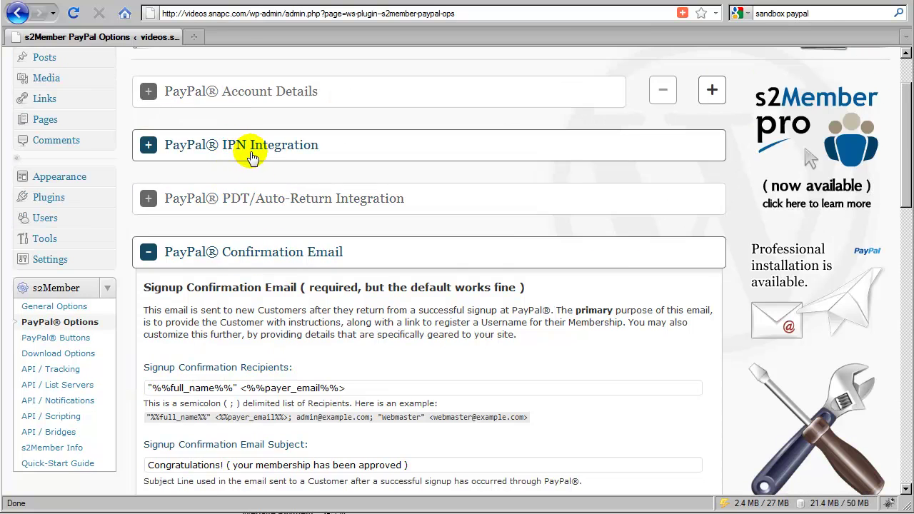
pyautogui.scroll(-4, 319, 222)
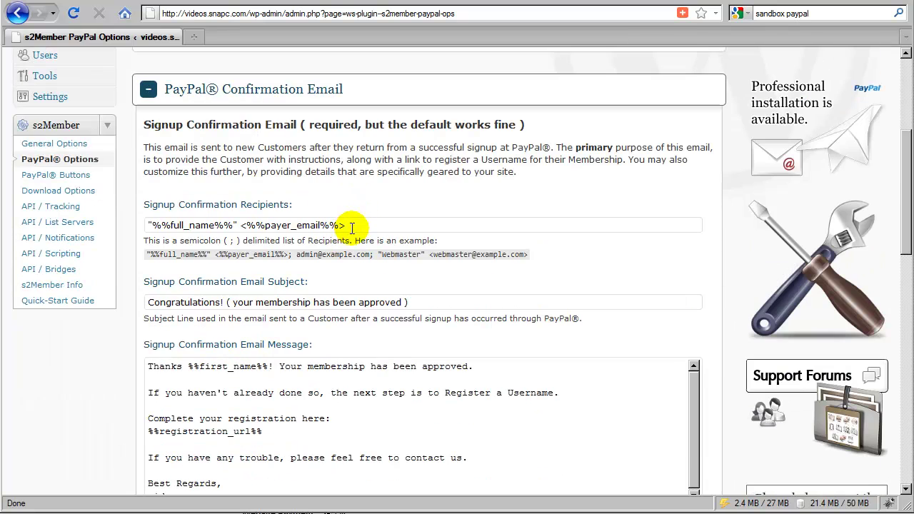
pyautogui.moveTo(347, 225); pyautogui.dragTo(150, 227)
pyautogui.rightClick(147, 227)
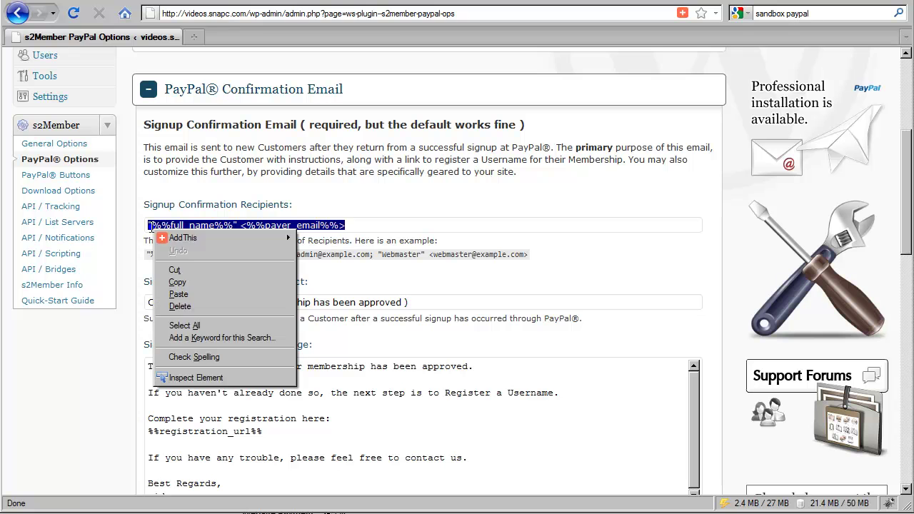
pyautogui.click(179, 275)
pyautogui.rightClick(184, 231)
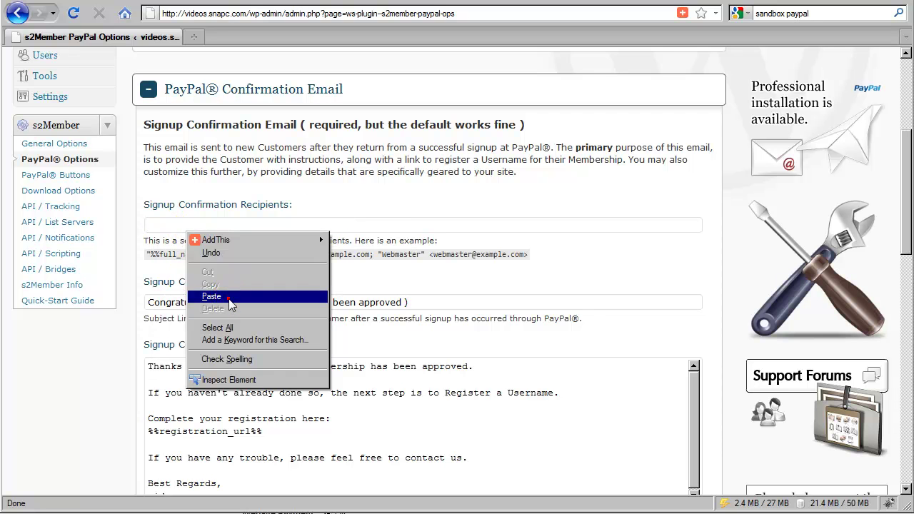
pyautogui.click(221, 292)
pyautogui.doubleClick(228, 226)
pyautogui.moveTo(228, 227); pyautogui.dragTo(157, 227)
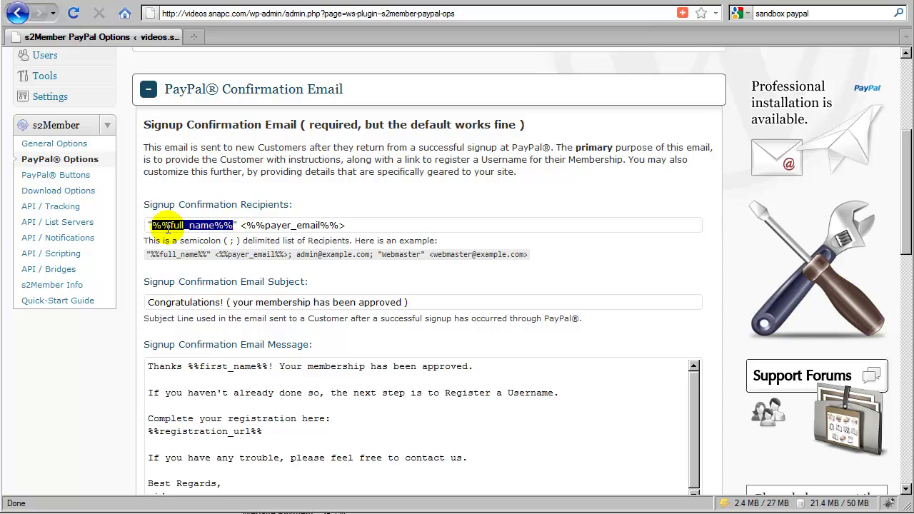
pyautogui.click(196, 237)
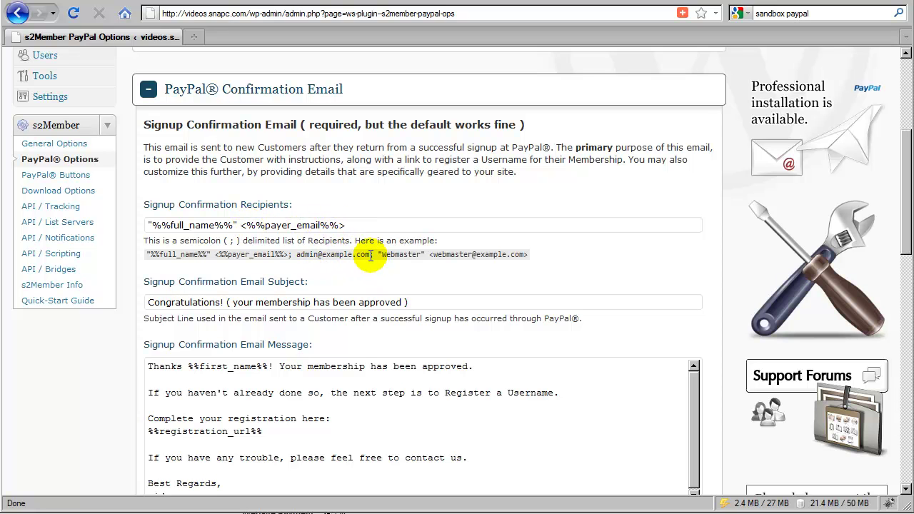
# Copy the semicolon-separated "Webmaster" entry from the example and append it to the Signup Confirmation Recipients
pyautogui.moveTo(371, 254); pyautogui.dragTo(521, 253)
pyautogui.rightClick(520, 253)
pyautogui.click(548, 276)
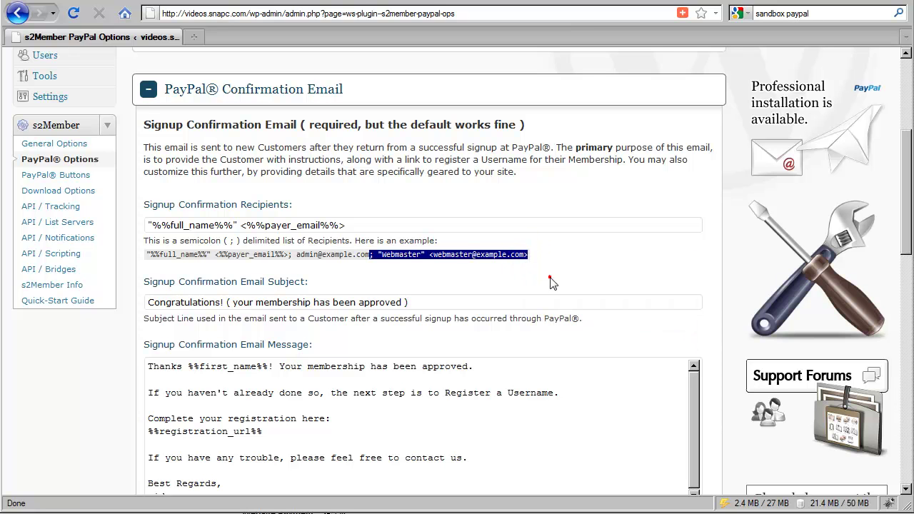
pyautogui.rightClick(392, 223)
pyautogui.click(420, 290)
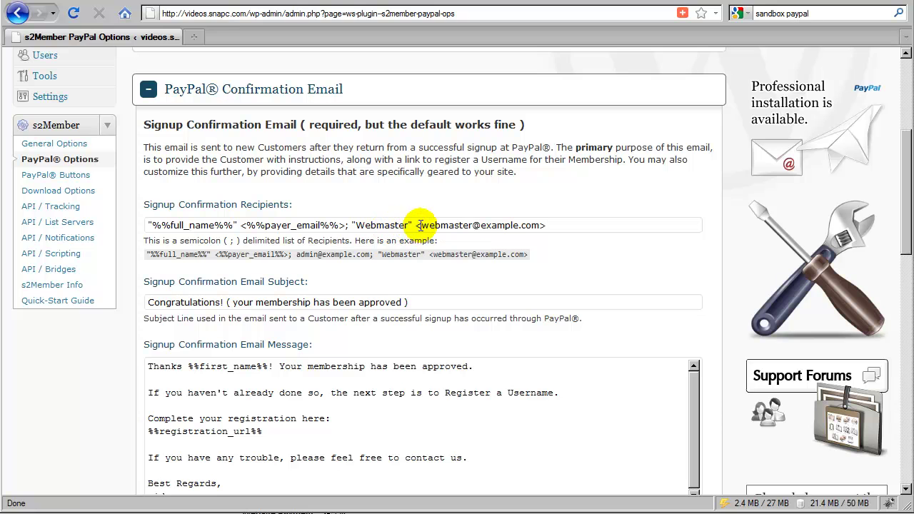
# Review the payer and Webmaster entries in the Signup Confirmation Recipients field
pyautogui.moveTo(421, 225); pyautogui.dragTo(540, 225)
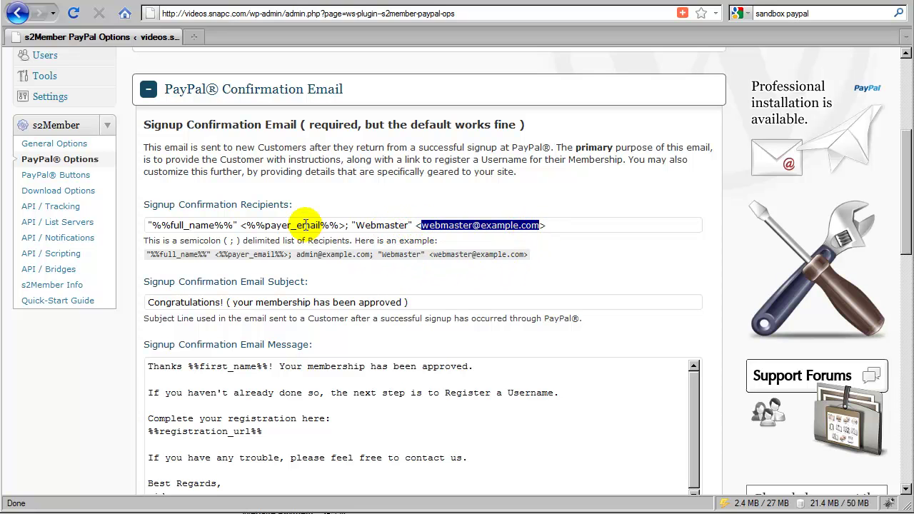
pyautogui.click(377, 225)
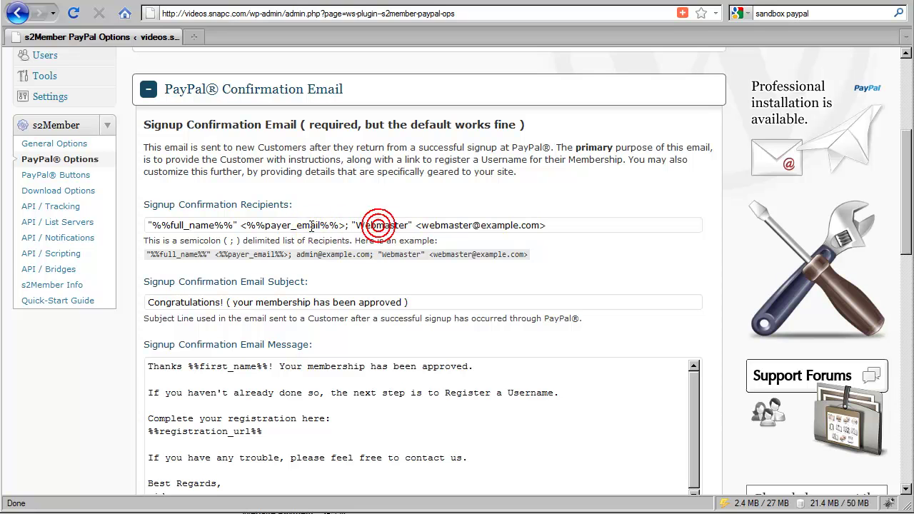
pyautogui.click(439, 227)
pyautogui.click(385, 225)
pyautogui.moveTo(318, 227); pyautogui.dragTo(298, 227)
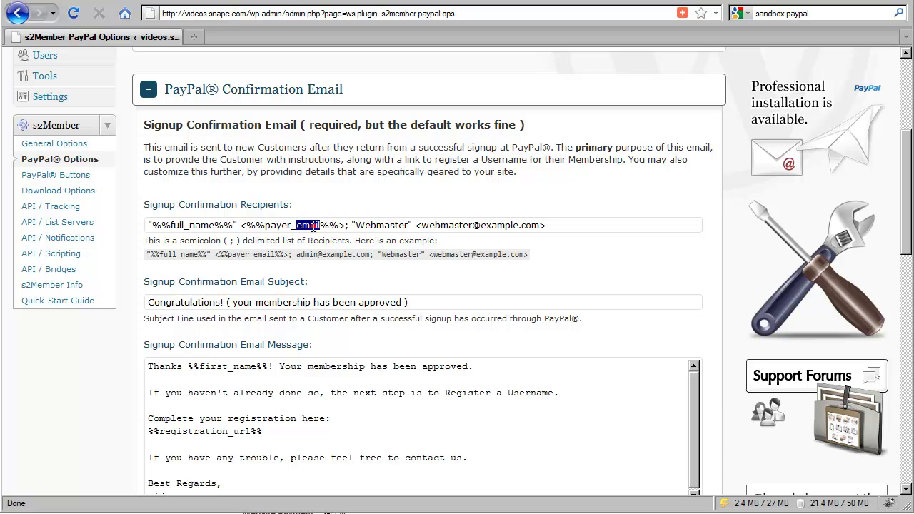
pyautogui.click(379, 227)
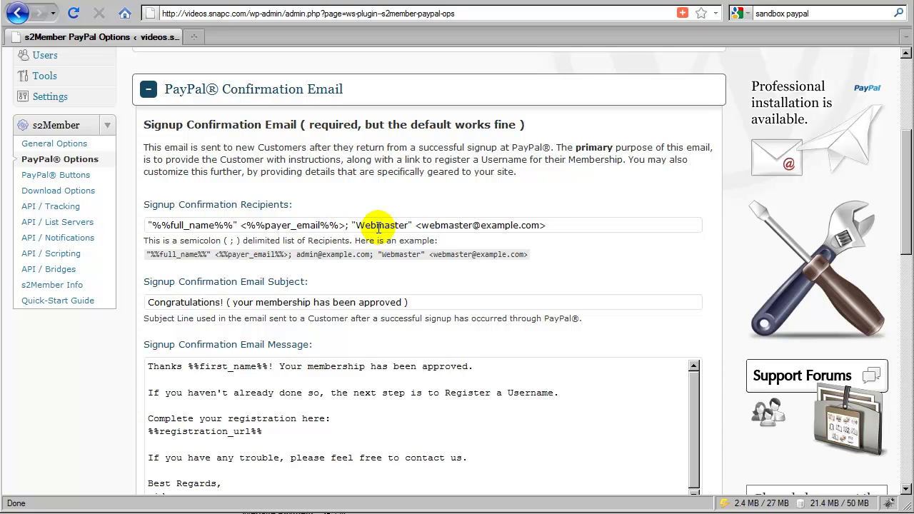
pyautogui.click(312, 226)
pyautogui.click(326, 263)
# Review the confirmation email's subject, message and replacement codes such as %%first_name%% and %%registration_url%%, and collapse the section
pyautogui.scroll(-2, 314, 262)
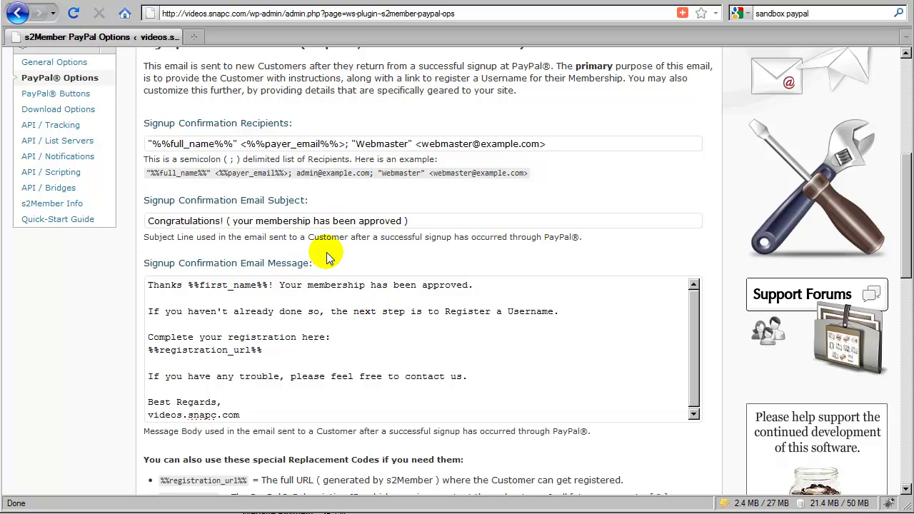
pyautogui.scroll(-4, 263, 271)
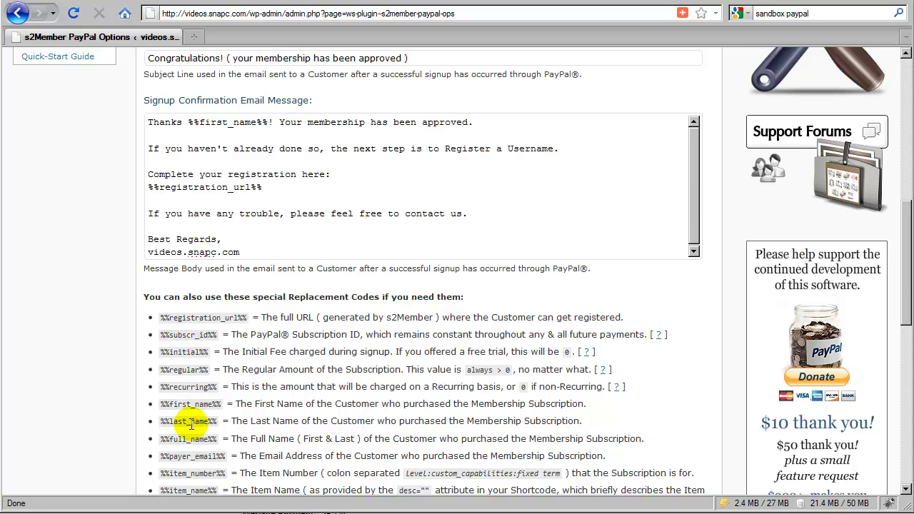
pyautogui.scroll(2, 200, 424)
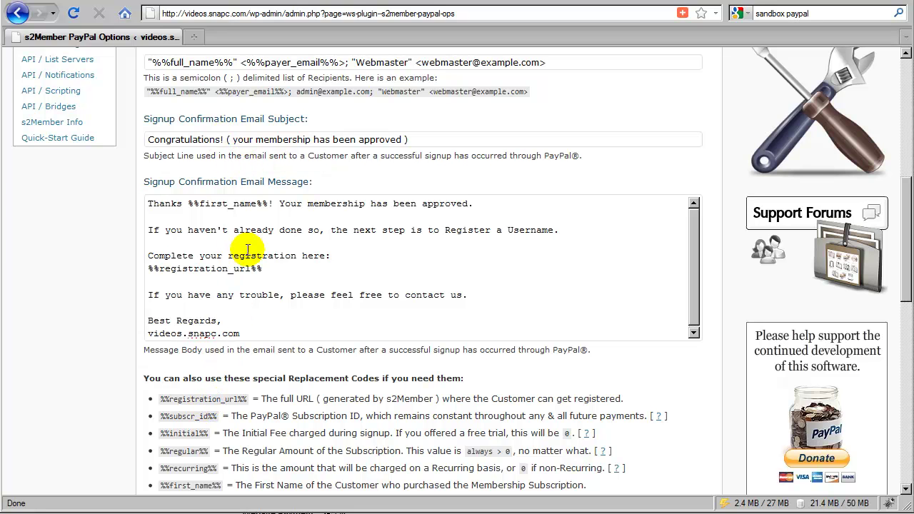
pyautogui.moveTo(187, 203); pyautogui.dragTo(268, 204)
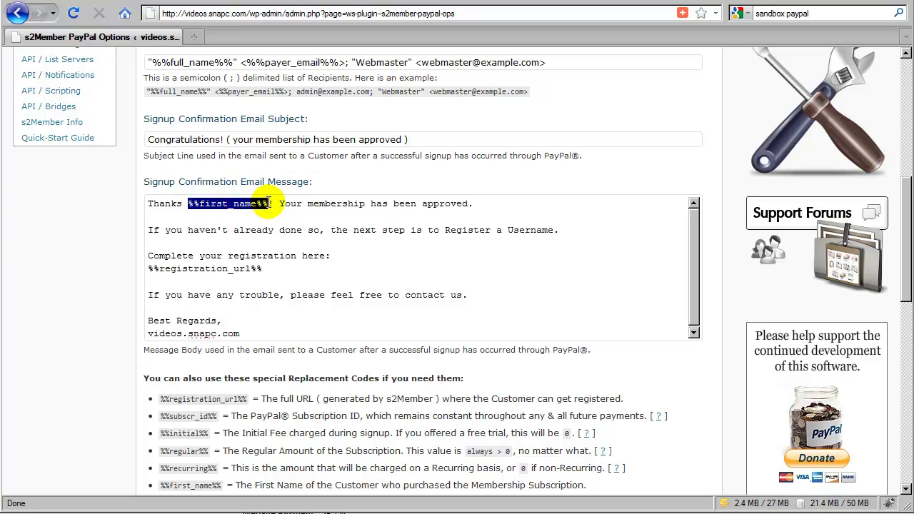
pyautogui.click(210, 203)
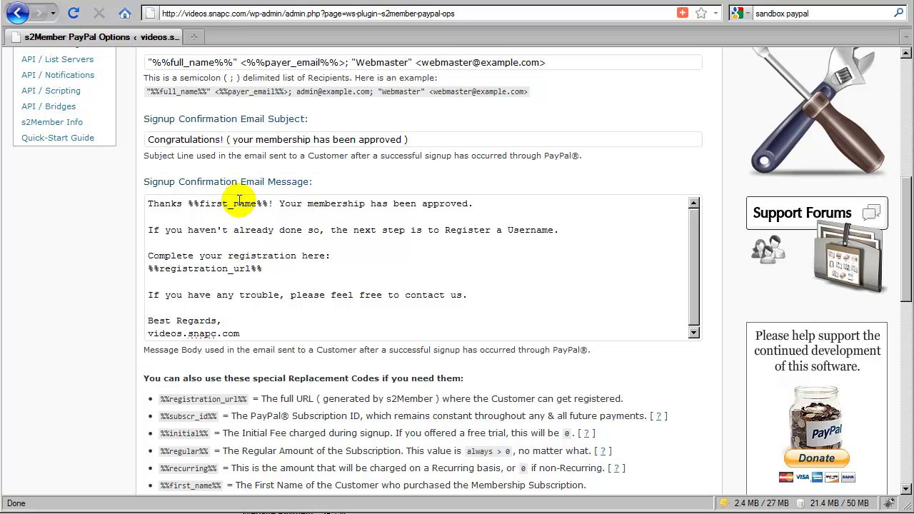
pyautogui.moveTo(222, 268); pyautogui.dragTo(140, 264)
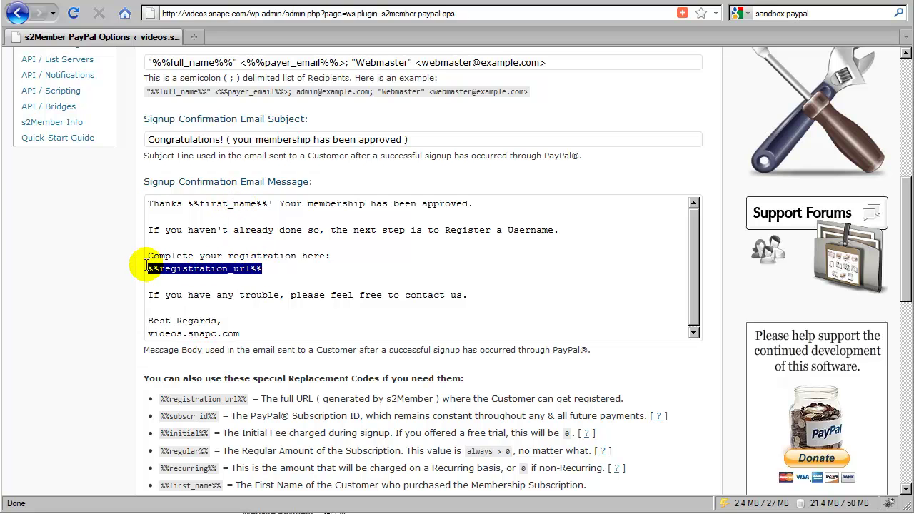
pyautogui.click(221, 257)
pyautogui.click(350, 257)
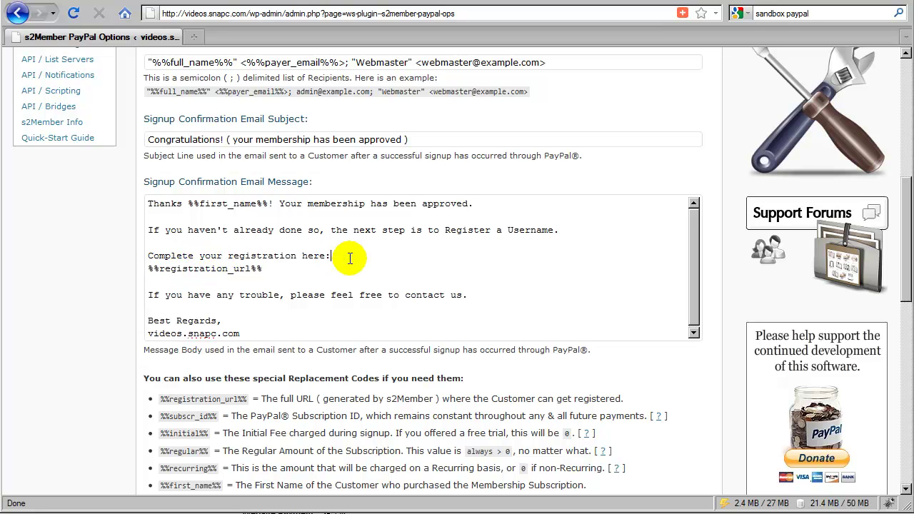
pyautogui.click(336, 257)
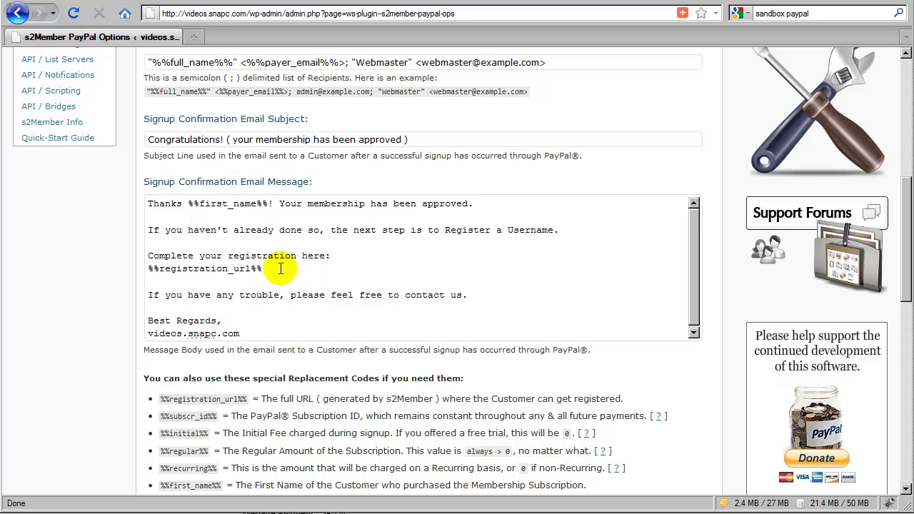
pyautogui.scroll(5, 268, 269)
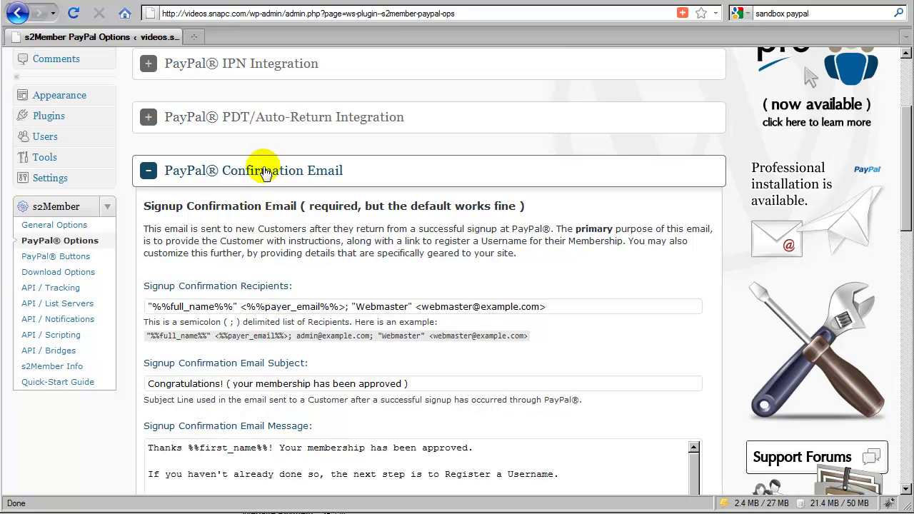
pyautogui.click(265, 179)
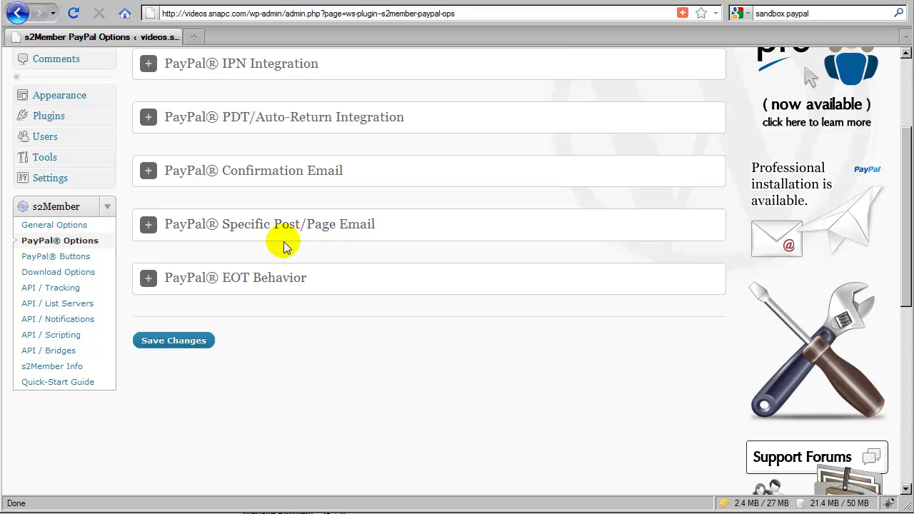
# Expand the PayPal EOT Behavior section and set Membership EOT Behavior to "Delete ( erase their account completely )"
pyautogui.click(232, 283)
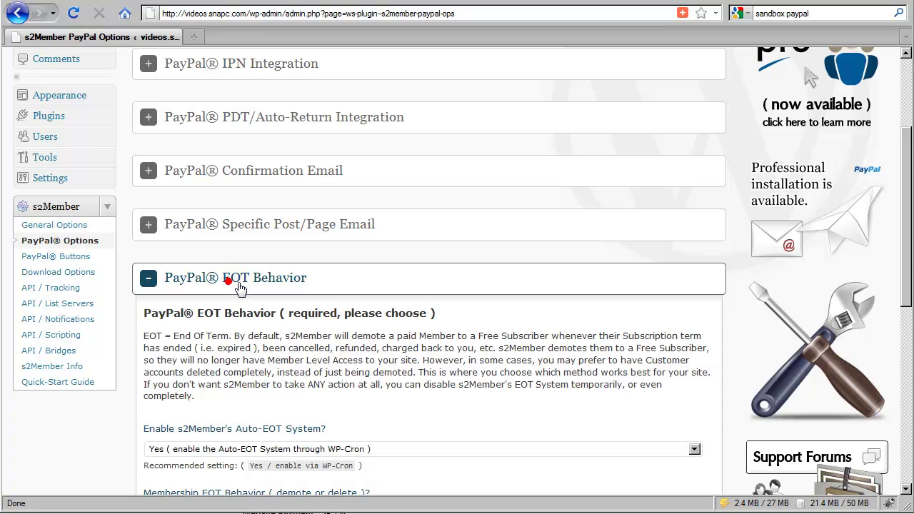
pyautogui.scroll(-2, 241, 289)
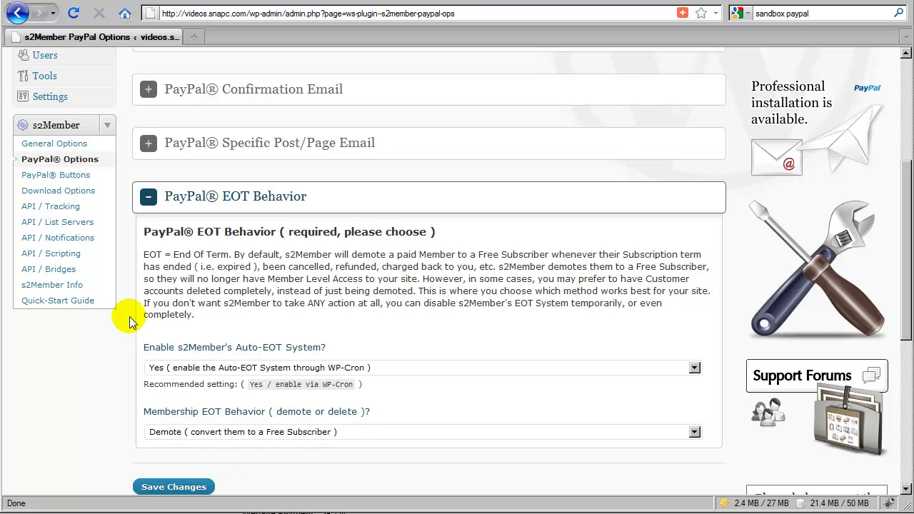
pyautogui.scroll(4, 132, 321)
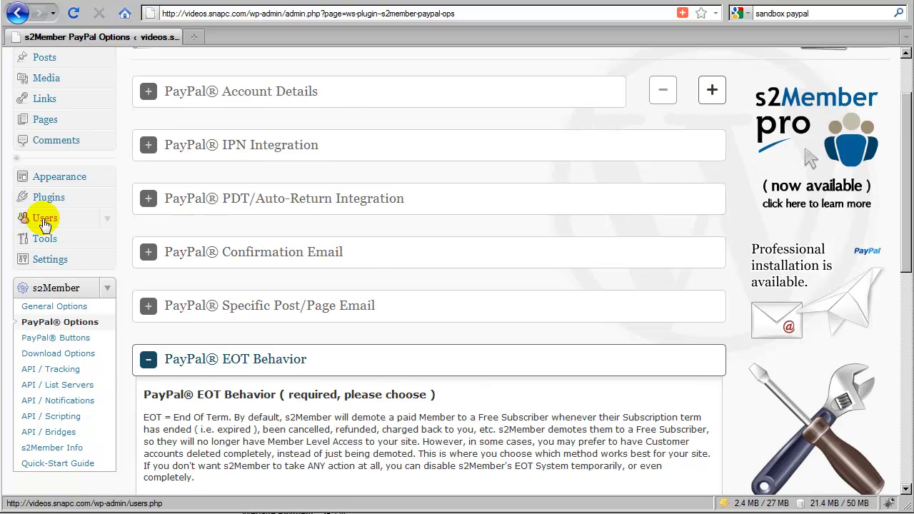
pyautogui.scroll(-4, 163, 249)
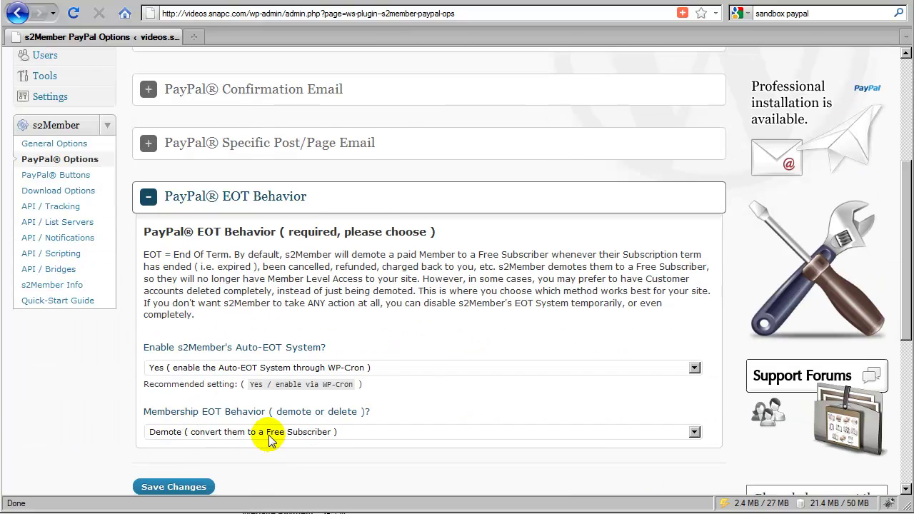
pyautogui.scroll(-2, 292, 398)
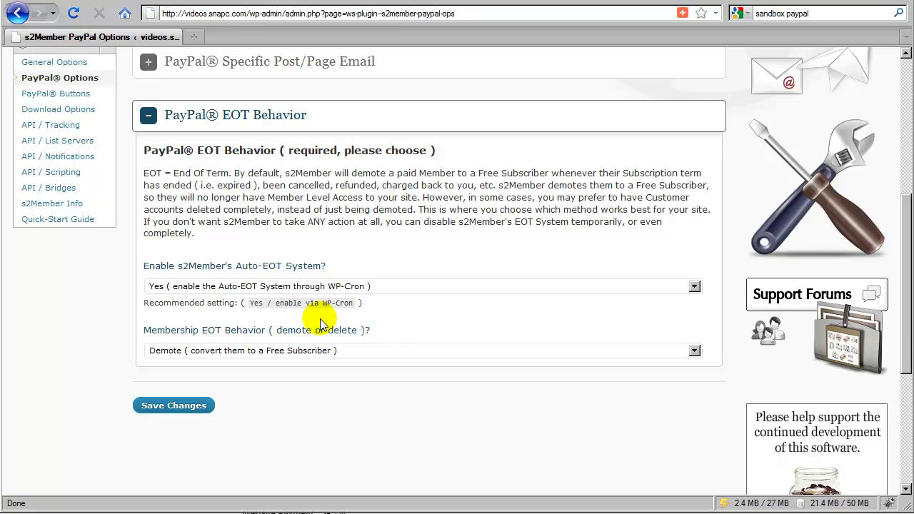
pyautogui.click(239, 351)
pyautogui.click(239, 374)
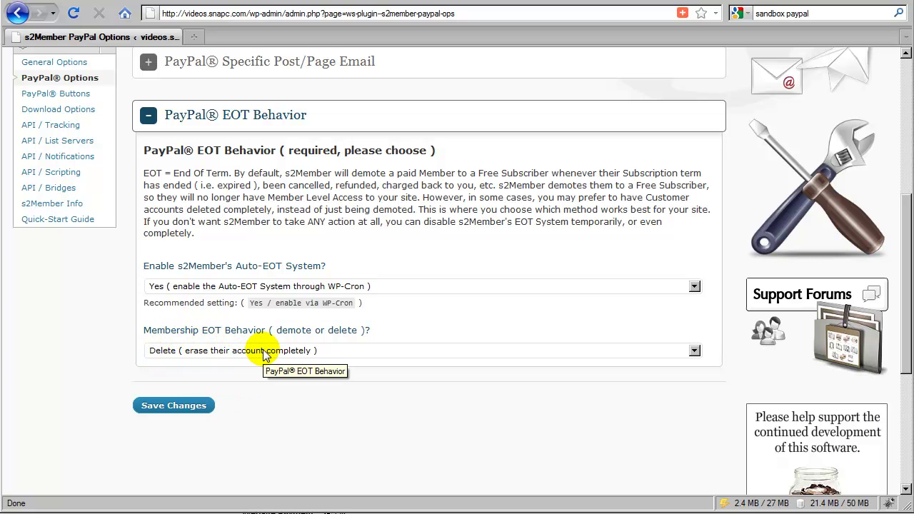
# Set the Auto-EOT System to "Yes ( but, I'll run it with my own Cron Job )" and highlight the HTTP Cron Job URL
pyautogui.click(206, 289)
pyautogui.click(226, 244)
pyautogui.click(211, 287)
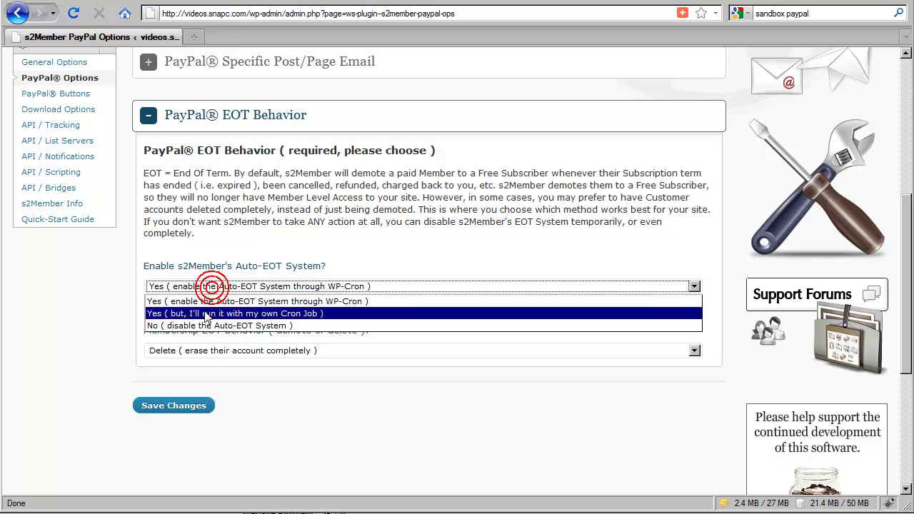
pyautogui.click(182, 314)
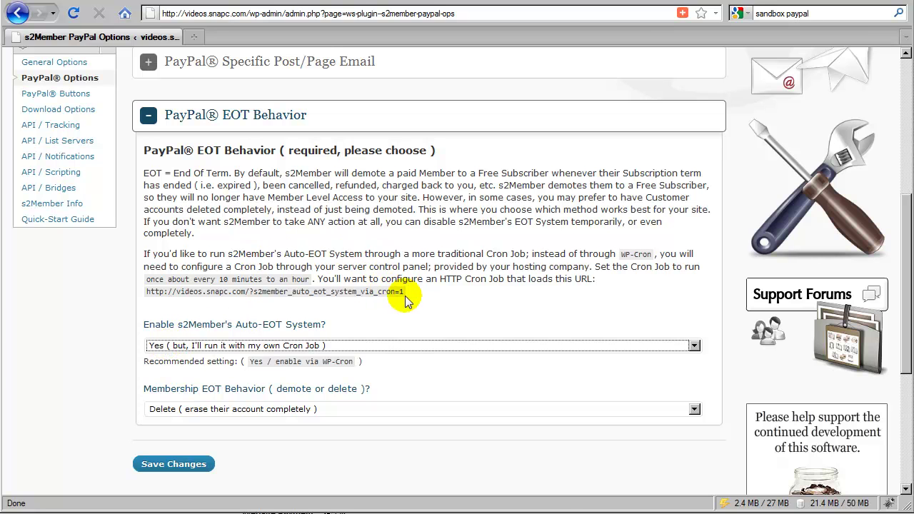
pyautogui.moveTo(403, 291); pyautogui.dragTo(143, 292)
pyautogui.click(209, 312)
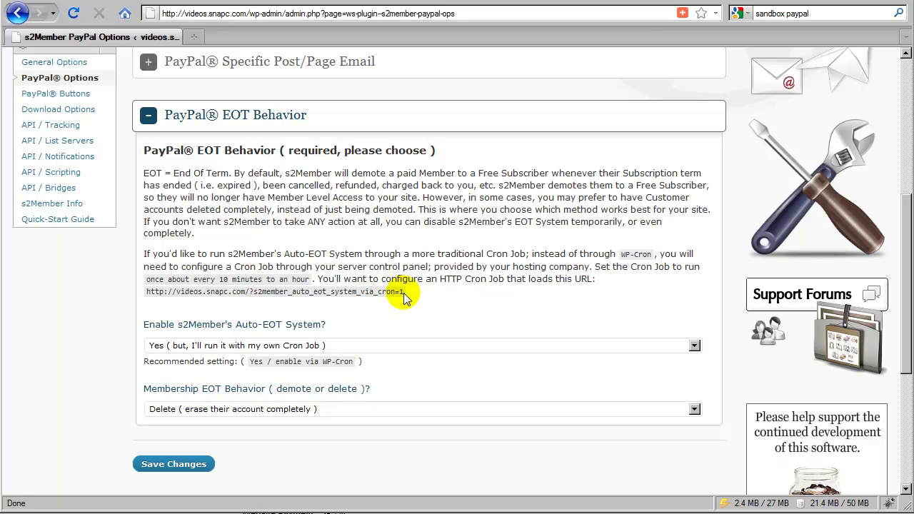
# Set the Auto-EOT System to "Yes ( enable the Auto-EOT System through WP-Cron )" and save the PayPal options
pyautogui.click(318, 346)
pyautogui.click(300, 362)
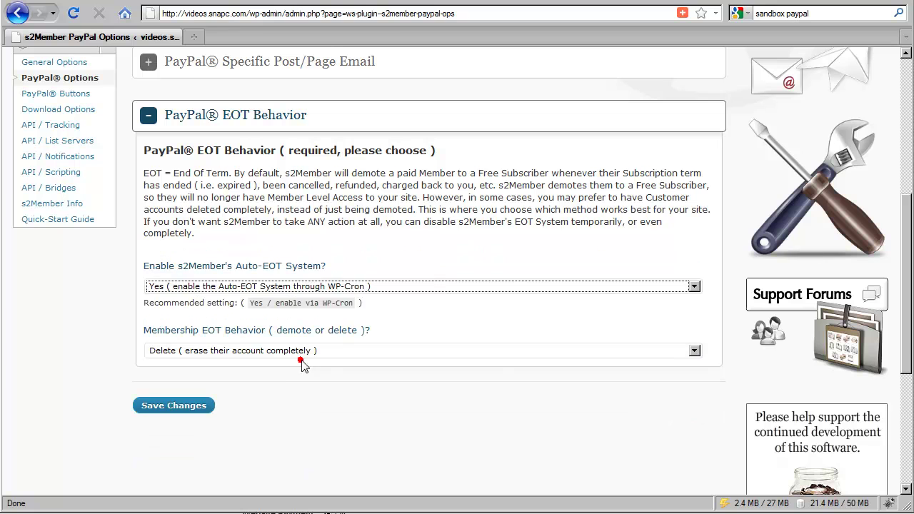
pyautogui.click(338, 262)
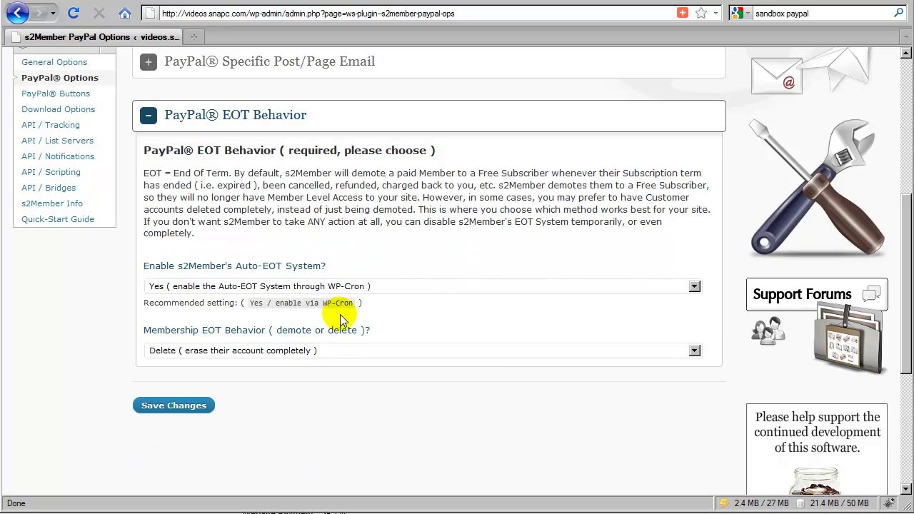
pyautogui.click(174, 405)
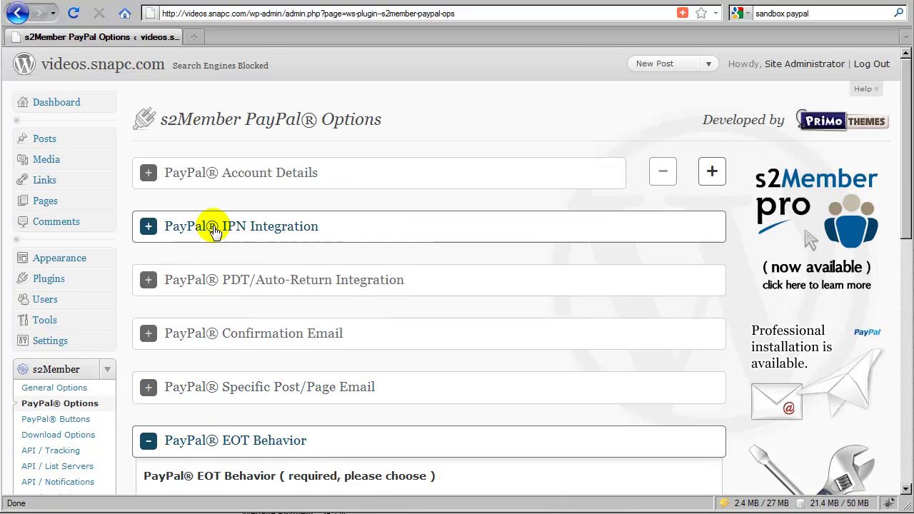
pyautogui.scroll(-3, 211, 322)
pyautogui.scroll(-2, 211, 322)
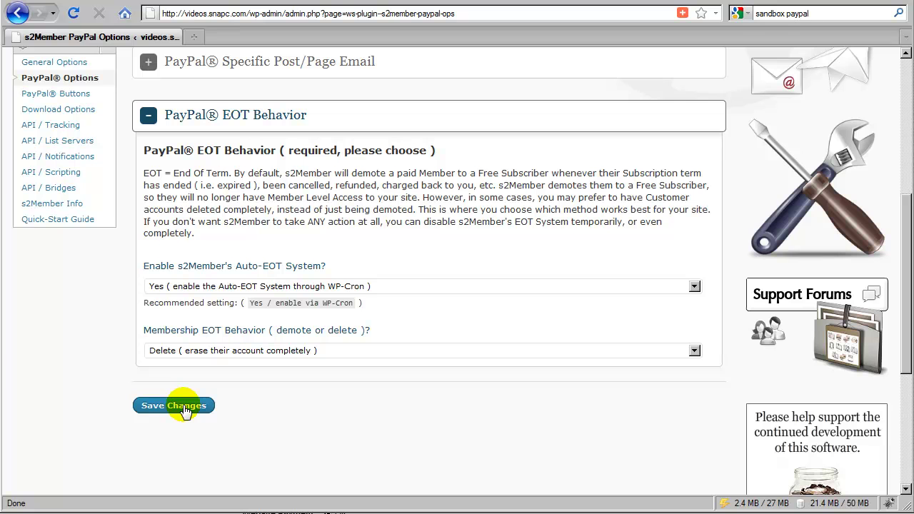
# Open the s2Member PayPal Buttons page with the button sections for each access level
pyautogui.scroll(4, 182, 389)
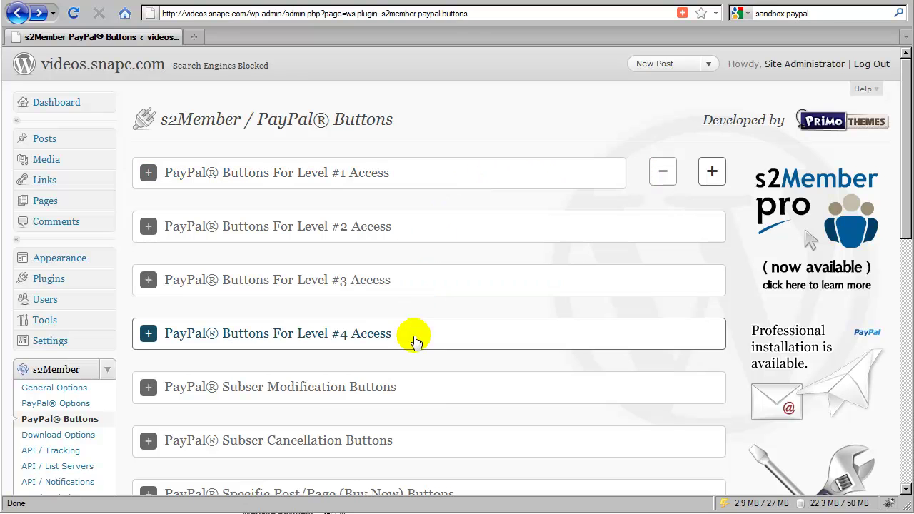
pyautogui.click(636, 175)
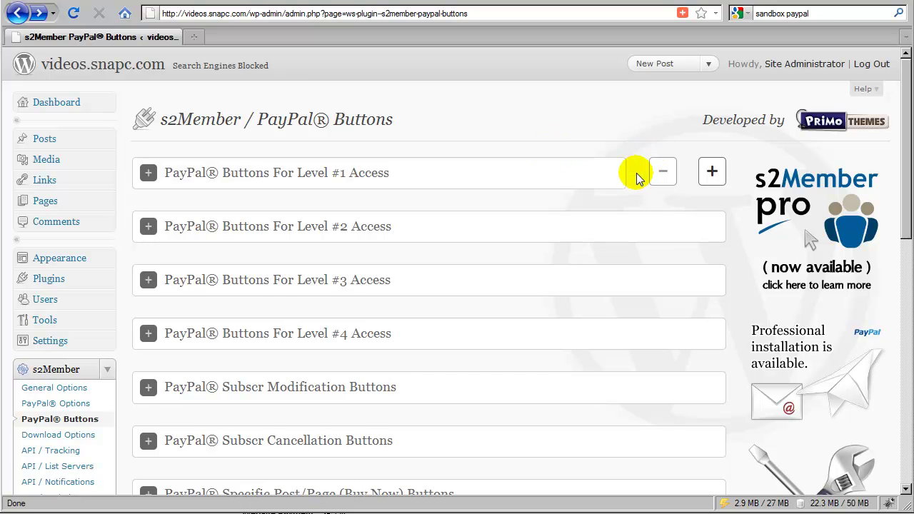